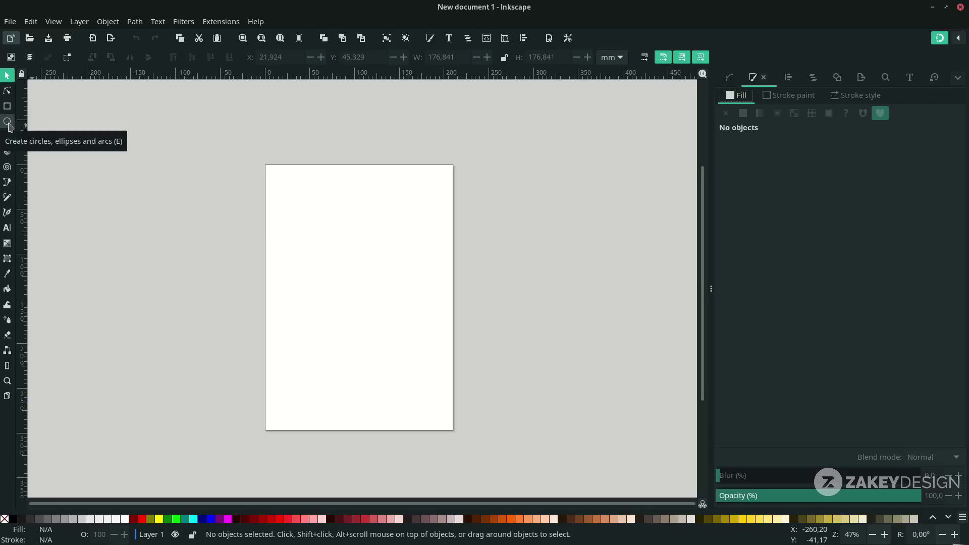
# Draw a circle about 153 mm in diameter in the middle of the page.
pyautogui.click(8, 124)
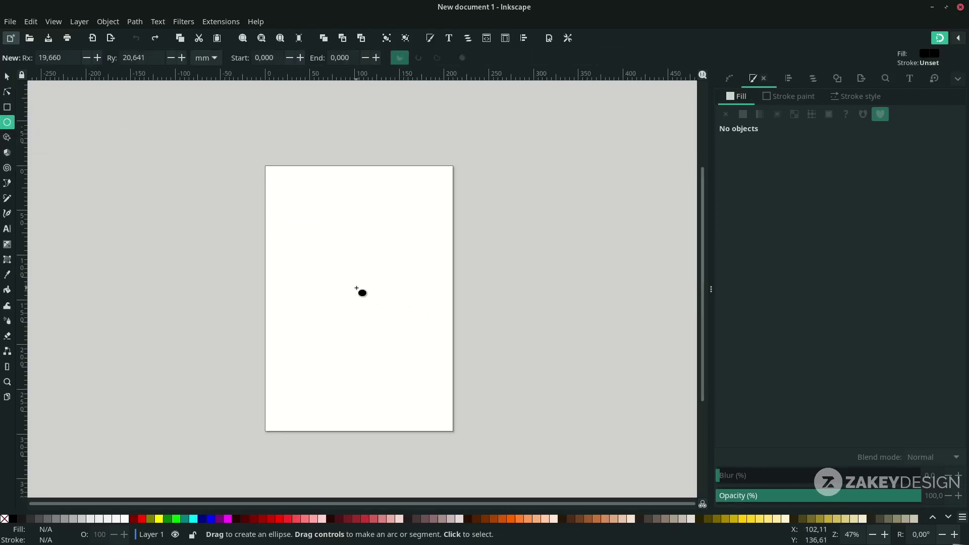
pyautogui.moveTo(354, 288); pyautogui.dragTo(423, 374)
pyautogui.press('s')
pyautogui.press('Escape')
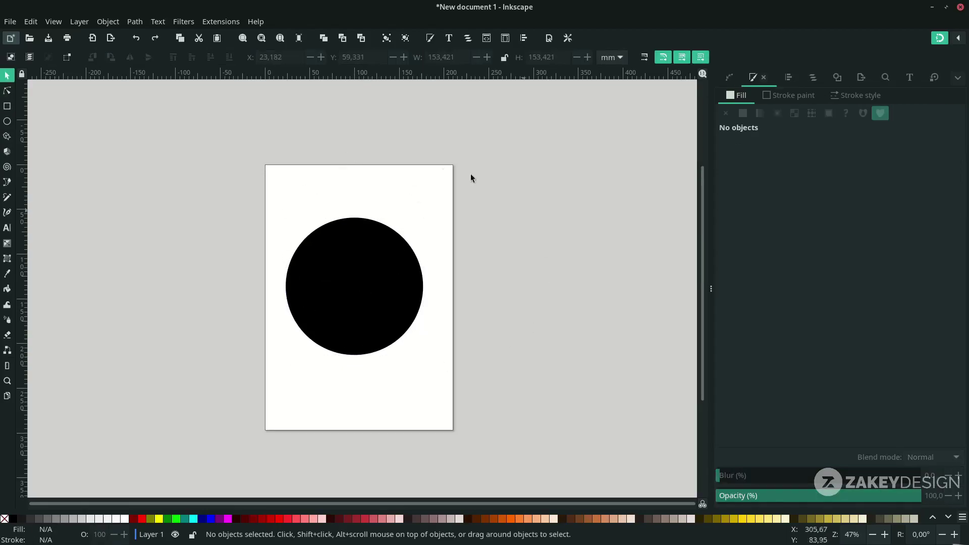
# Swap the circle's fill and stroke, and remove its fill so only the black outline is painted.
pyautogui.click(354, 299)
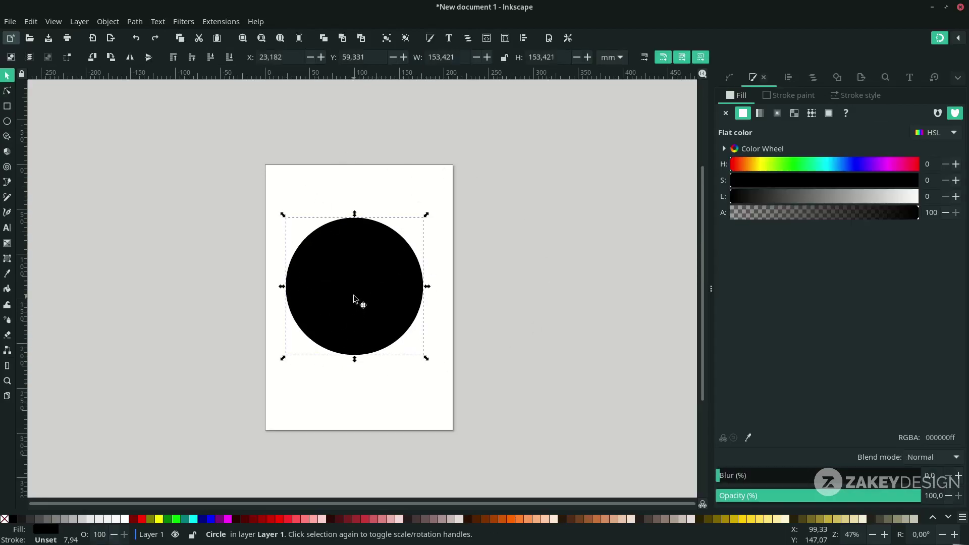
pyautogui.rightClick(51, 533)
pyautogui.click(102, 474)
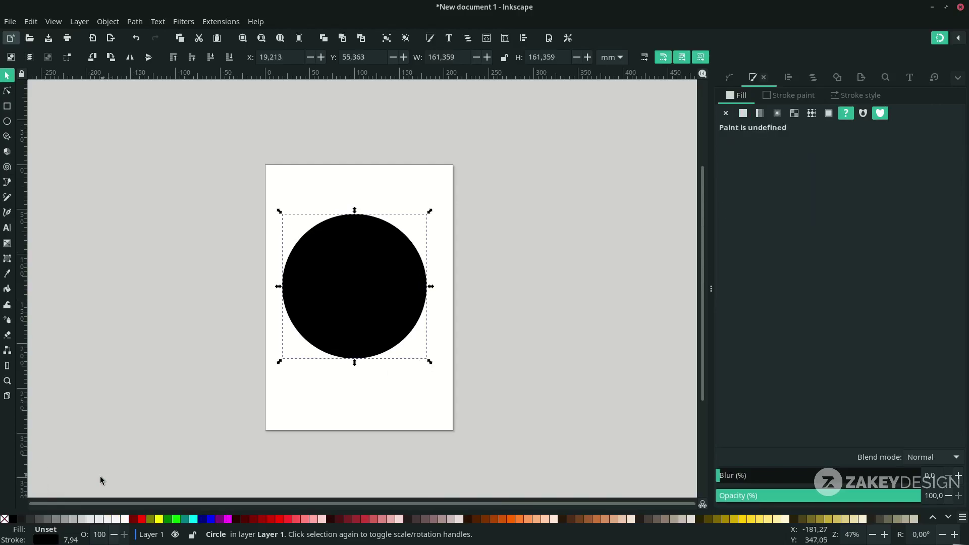
pyautogui.rightClick(45, 534)
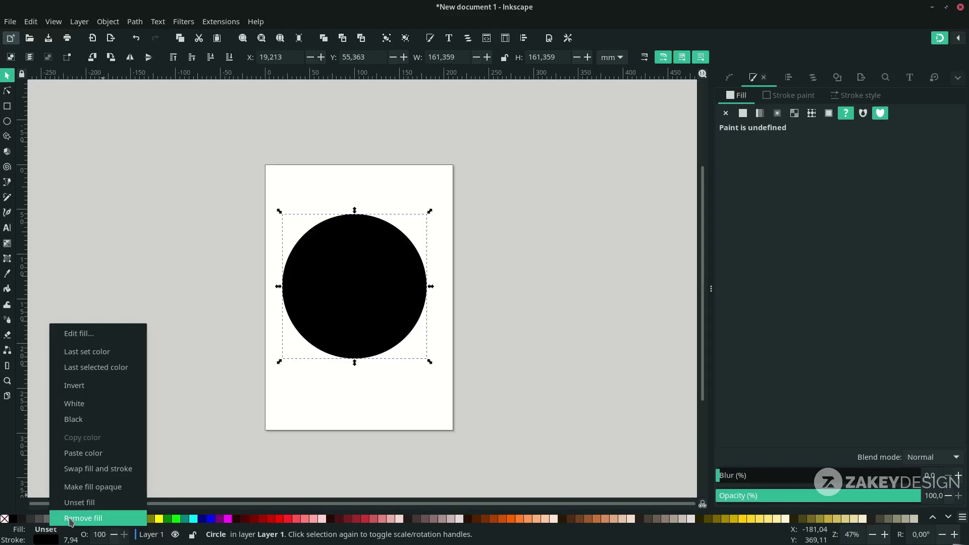
pyautogui.click(70, 518)
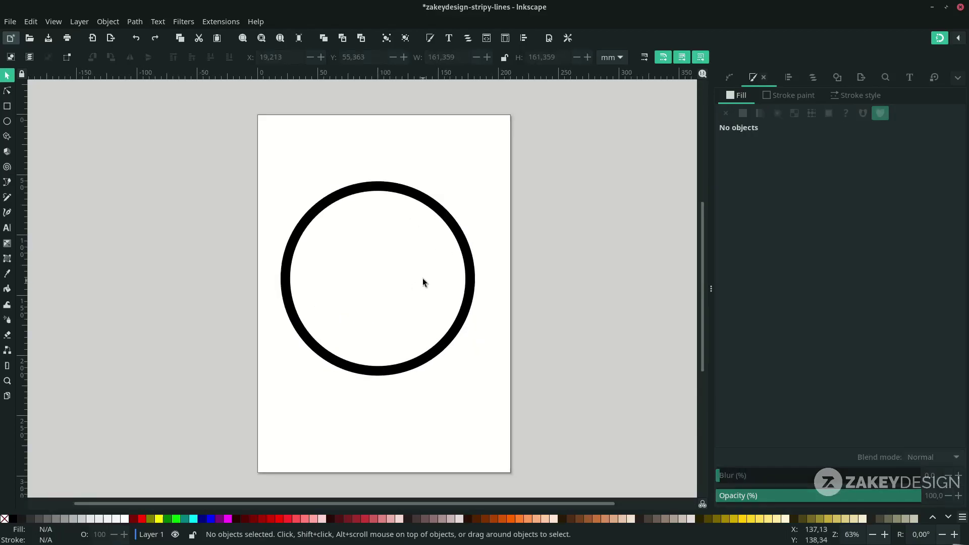
# Set the circle's stroke width to 10 px.
pyautogui.click(428, 43)
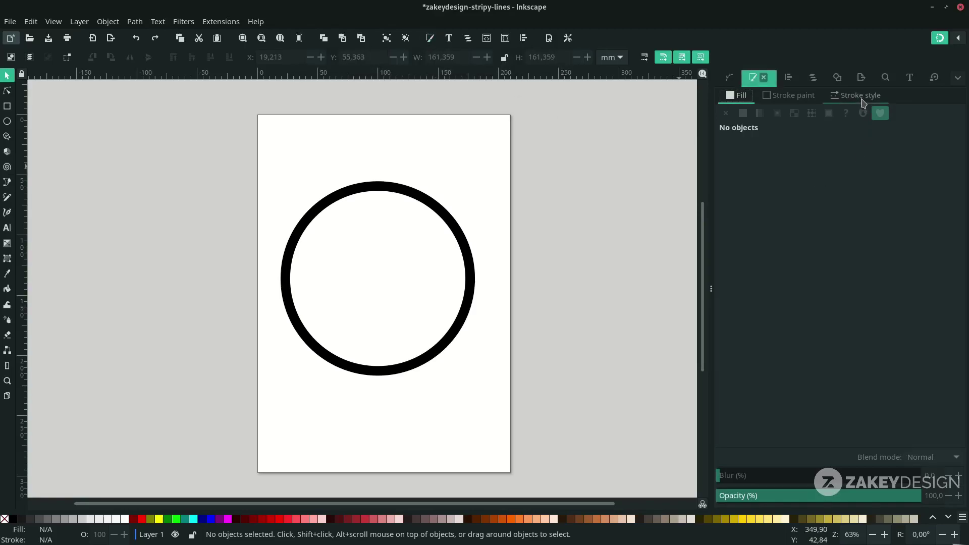
pyautogui.click(862, 100)
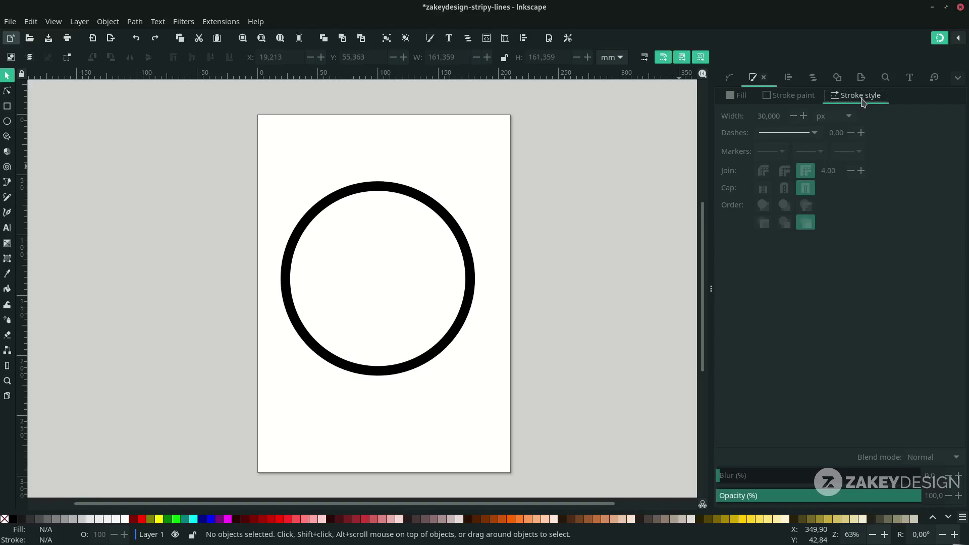
pyautogui.click(444, 211)
pyautogui.doubleClick(782, 118)
pyautogui.write('10')
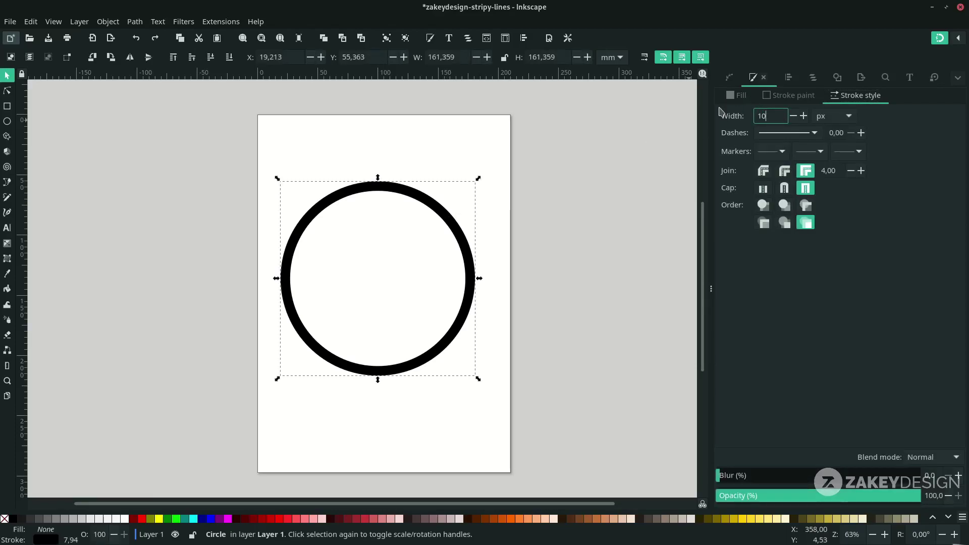
pyautogui.press('Return')
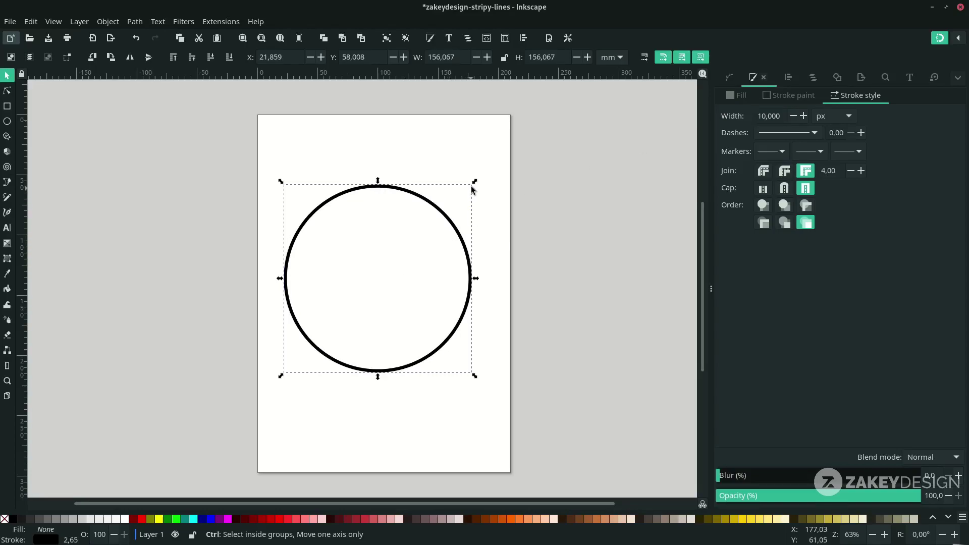
# Create a duplicate of the circle scaled down around its center to about 10 mm wide, and save the document.
pyautogui.hotkey('ctrl', 'd')
pyautogui.moveTo(475, 181); pyautogui.dragTo(400, 265)
pyautogui.click(419, 284)
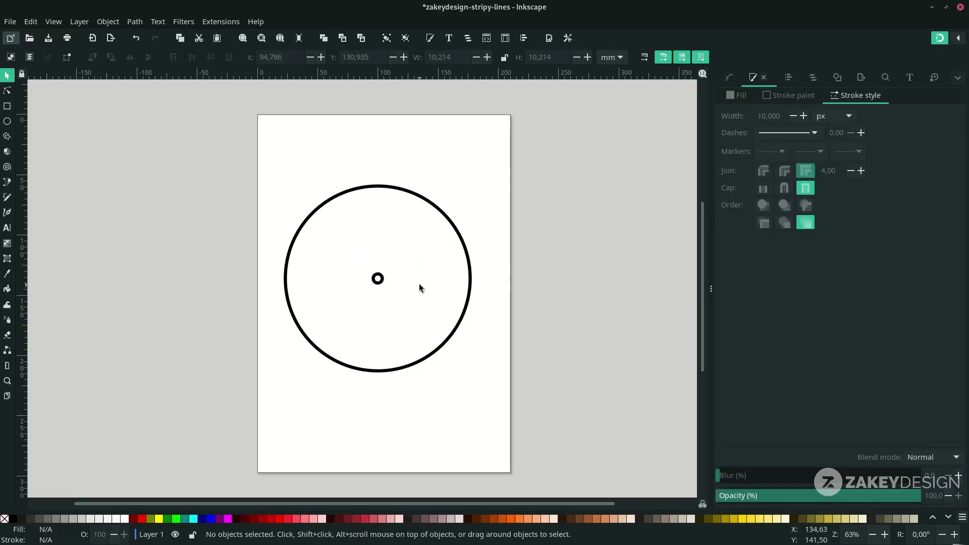
pyautogui.hotkey('ctrl', 's')
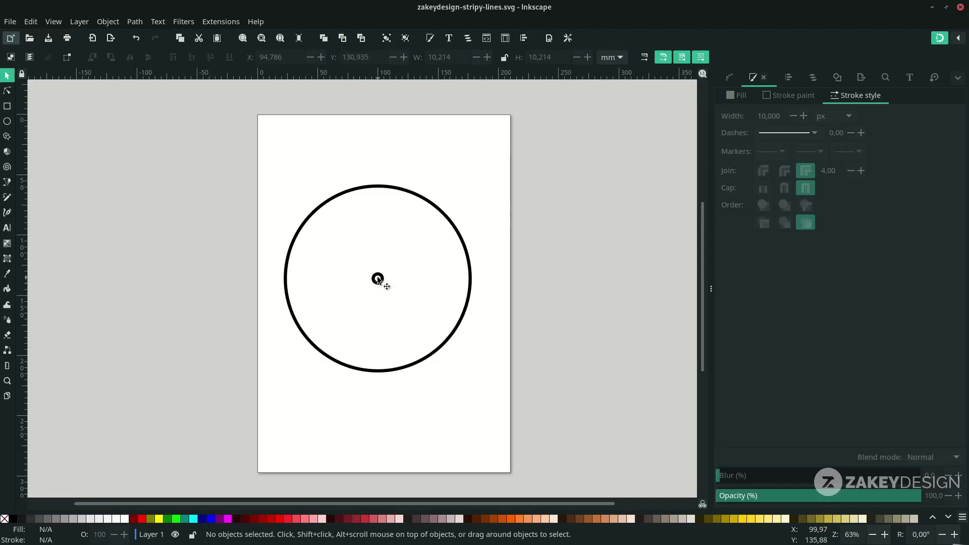
# Convert the strokes of both the large and the small circle to paths.
pyautogui.moveTo(515, 406); pyautogui.dragTo(251, 151)
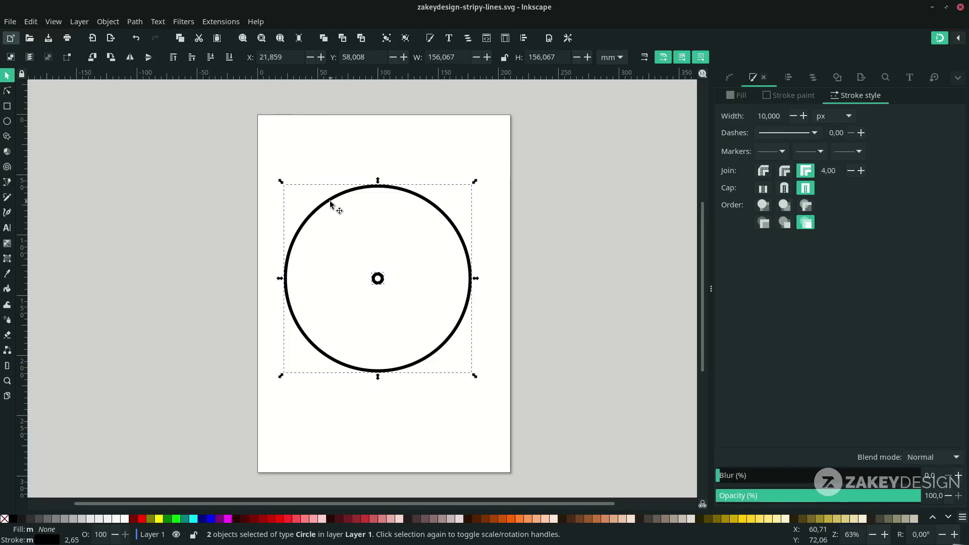
pyautogui.click(135, 21)
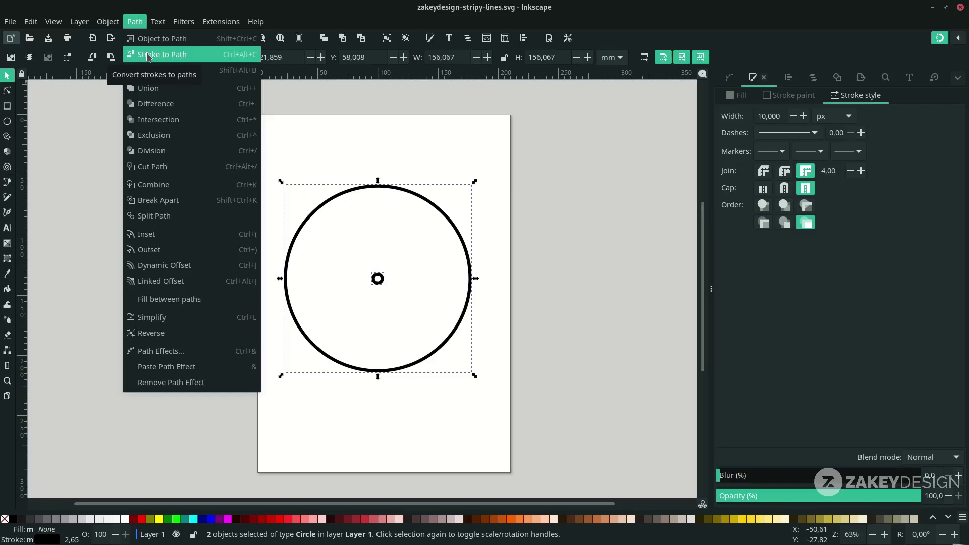
pyautogui.click(149, 55)
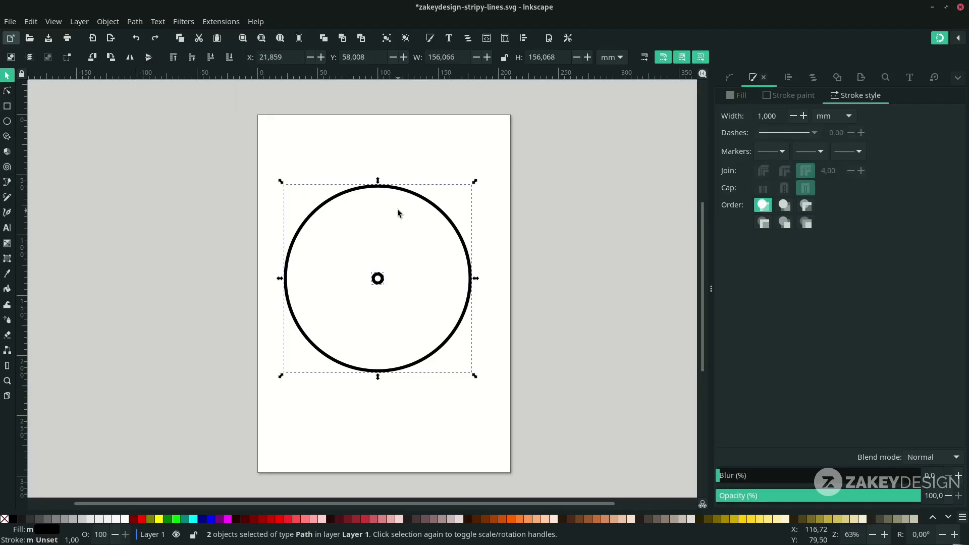
# Fill the space between the two rings with concentric rings by applying the Interpolate extension with 17 interpolation steps.
pyautogui.click(221, 21)
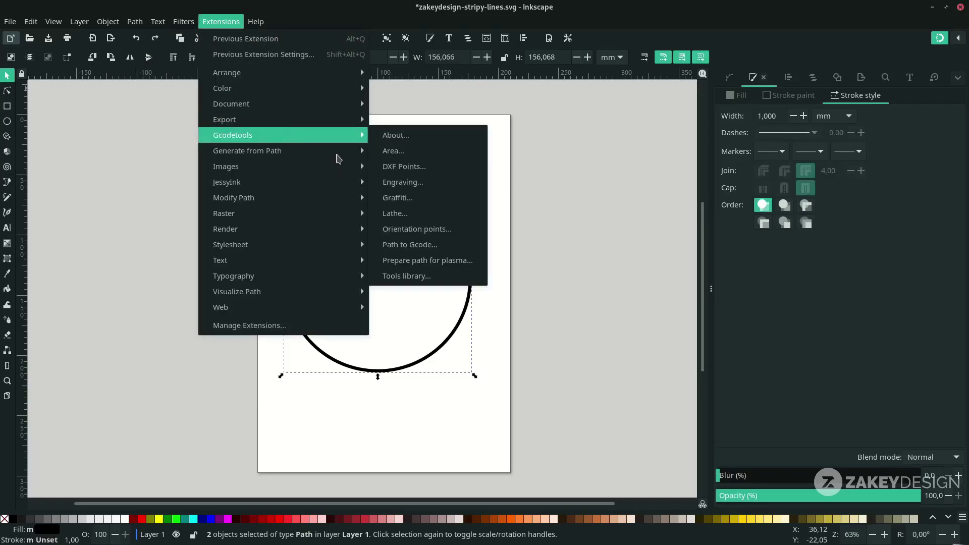
pyautogui.moveTo(316, 151)
pyautogui.click(421, 183)
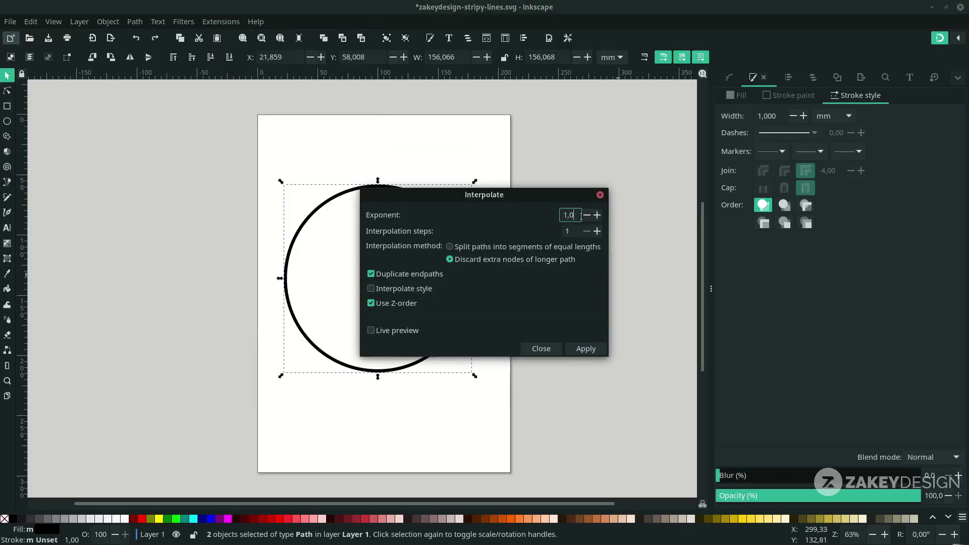
pyautogui.doubleClick(568, 231)
pyautogui.click(577, 214)
pyautogui.click(575, 230)
pyautogui.moveTo(456, 193); pyautogui.dragTo(602, 190)
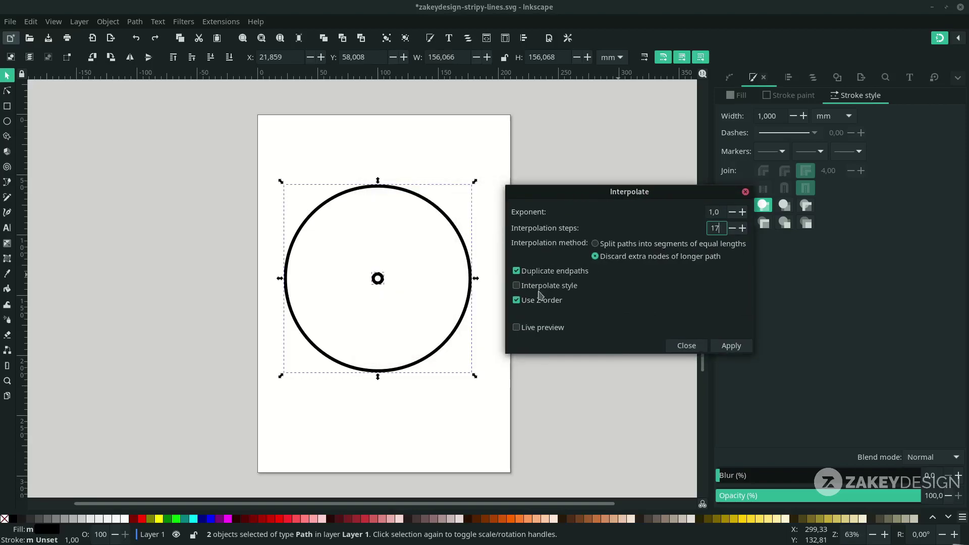
pyautogui.click(517, 328)
pyautogui.click(731, 346)
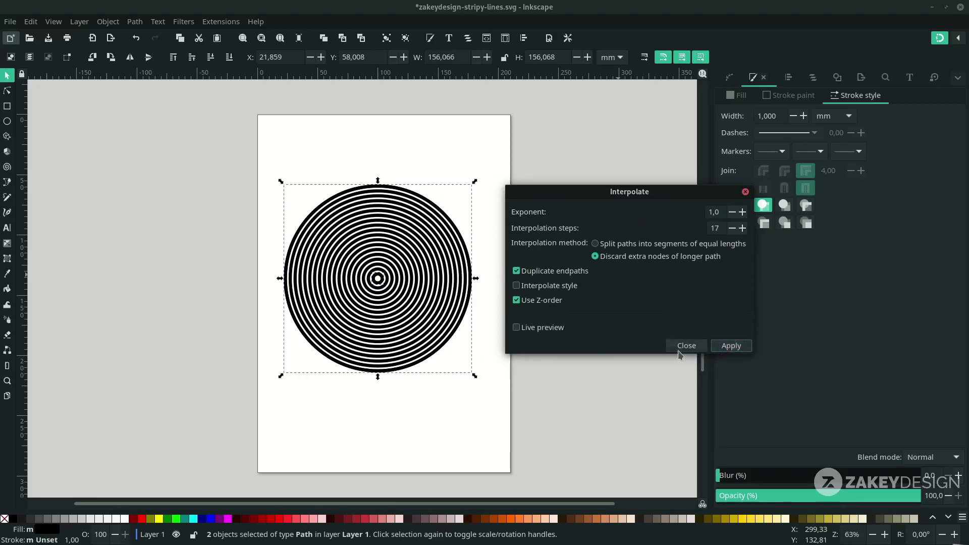
pyautogui.click(680, 348)
pyautogui.press('Escape')
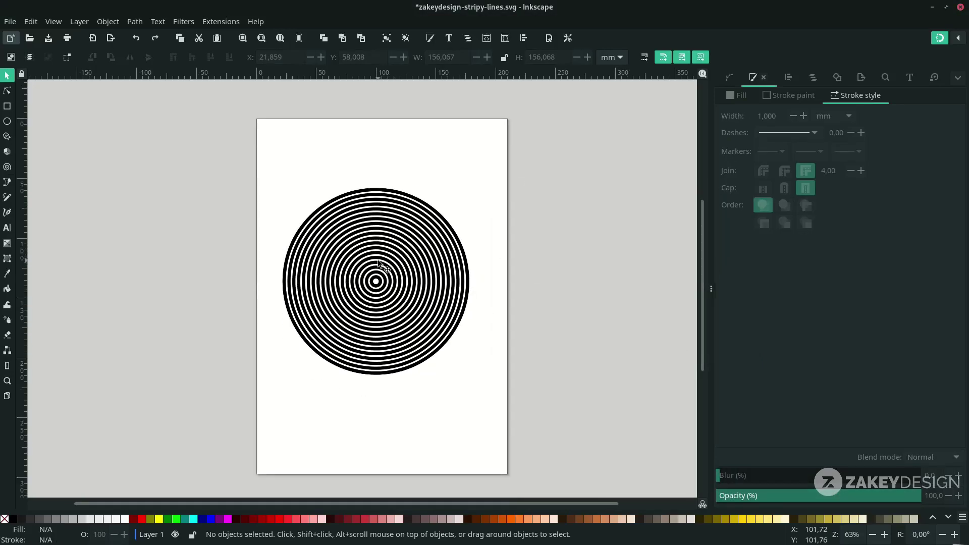
# Move the interpolated ring group off the page and delete the two original ring paths left behind.
pyautogui.scroll(-1, 380, 237)
pyautogui.moveTo(433, 212); pyautogui.dragTo(662, 212)
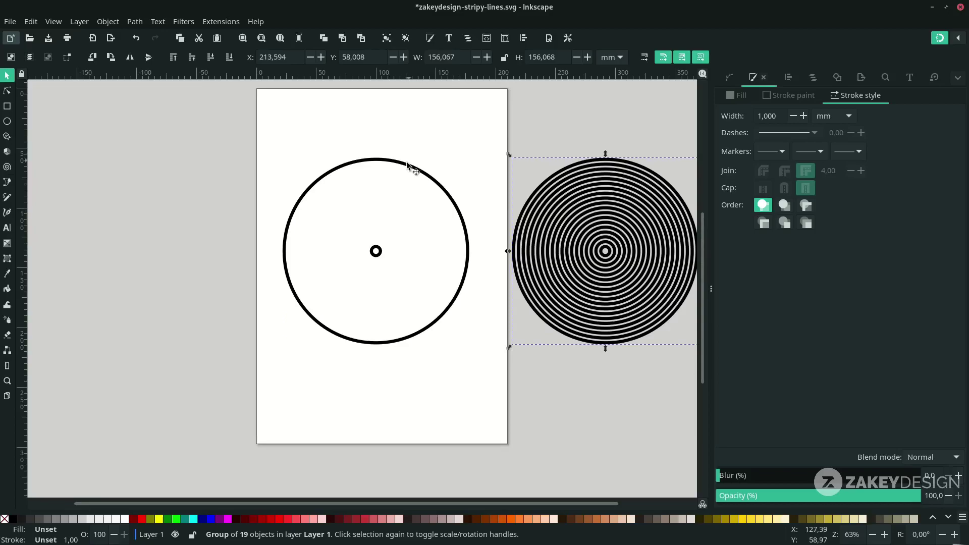
pyautogui.moveTo(408, 165); pyautogui.dragTo(329, 173)
pyautogui.press('Escape')
pyautogui.moveTo(159, 138); pyautogui.dragTo(434, 367)
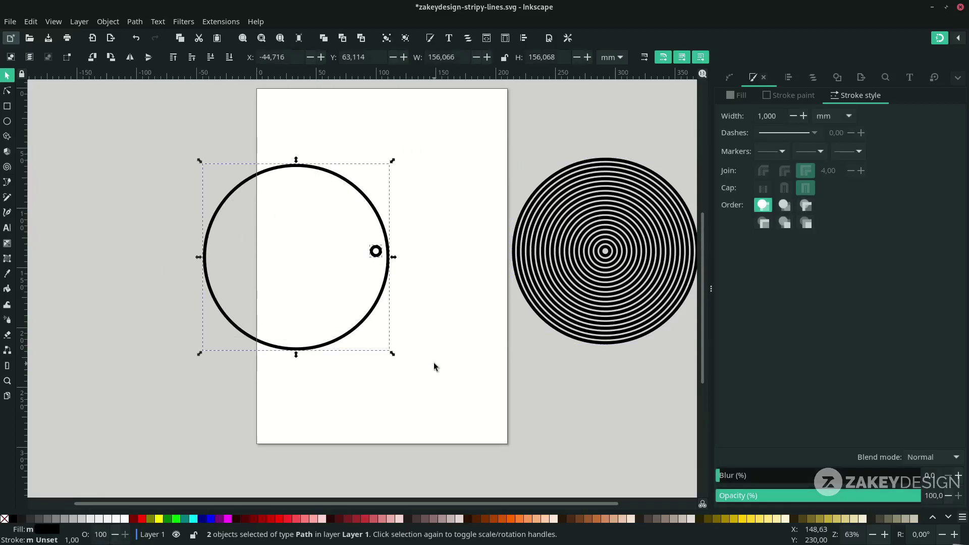
pyautogui.press('Delete')
# Move the interpolated ring group back onto the page, roughly centered across its width.
pyautogui.moveTo(630, 241); pyautogui.dragTo(403, 232)
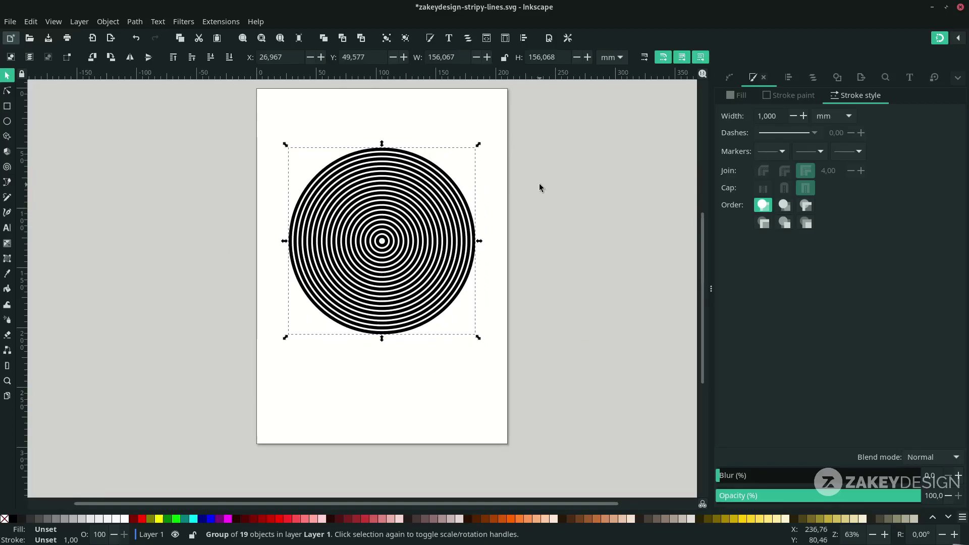
pyautogui.scroll(2, 539, 202)
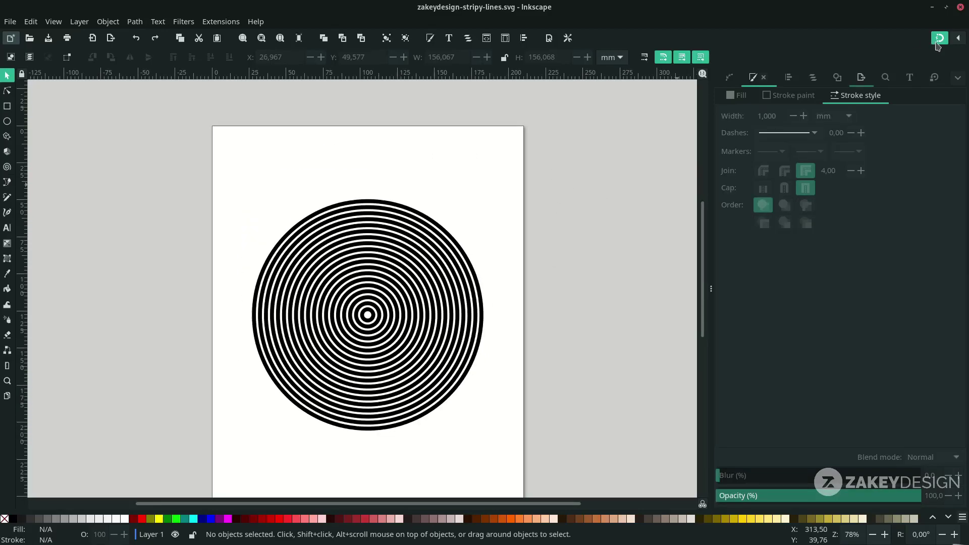
pyautogui.scroll(-1, 412, 253)
# Ungroup the concentric rings and merge them into a single path with Union.
pyautogui.click(412, 253)
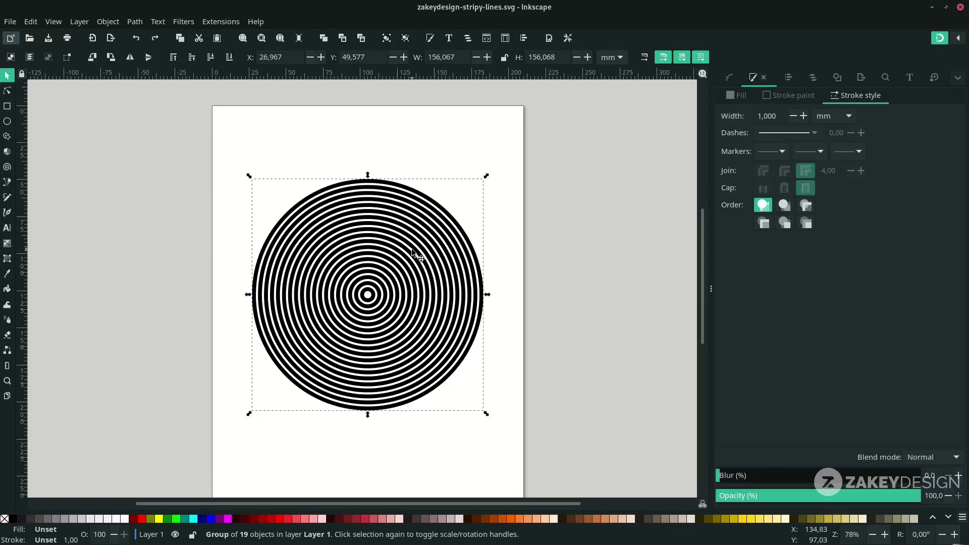
pyautogui.rightClick(379, 218)
pyautogui.click(434, 428)
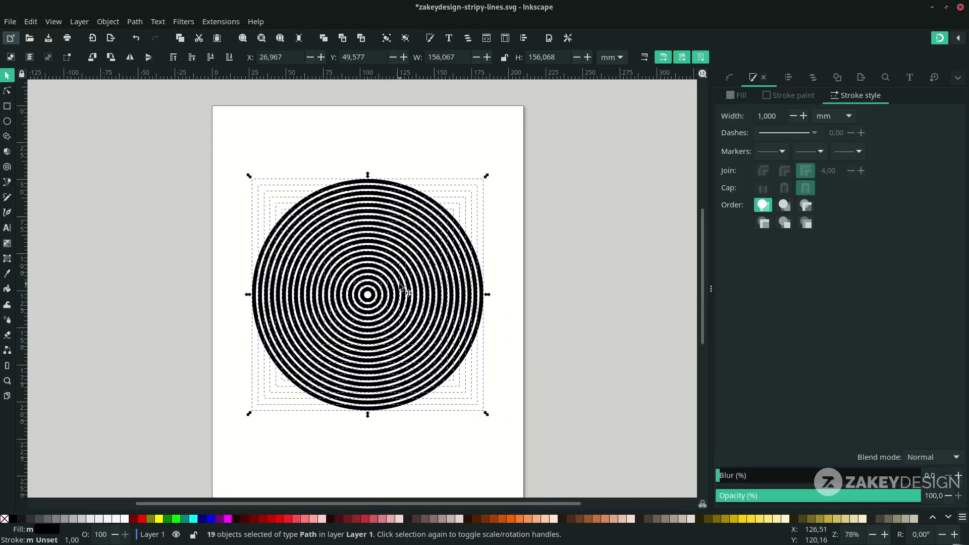
pyautogui.click(134, 21)
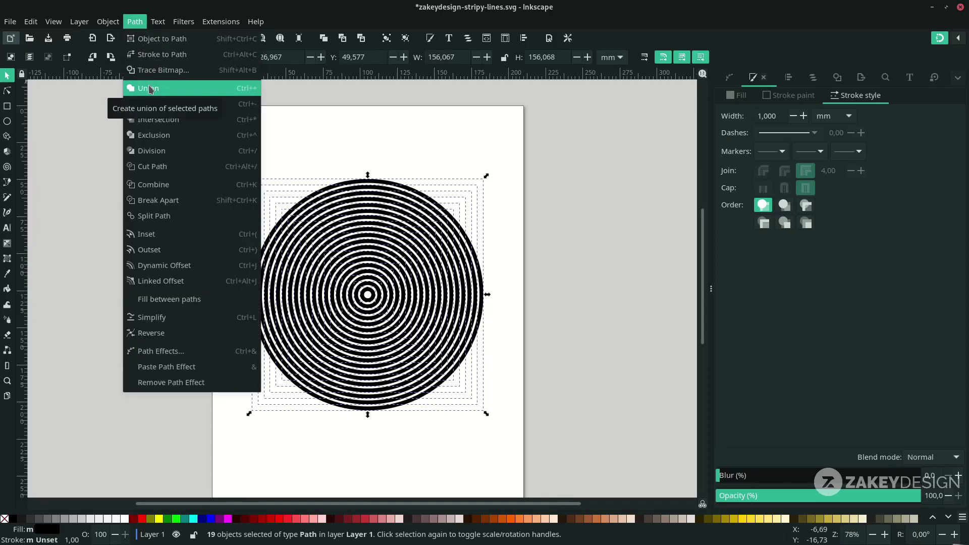
pyautogui.click(149, 89)
pyautogui.click(38, 108)
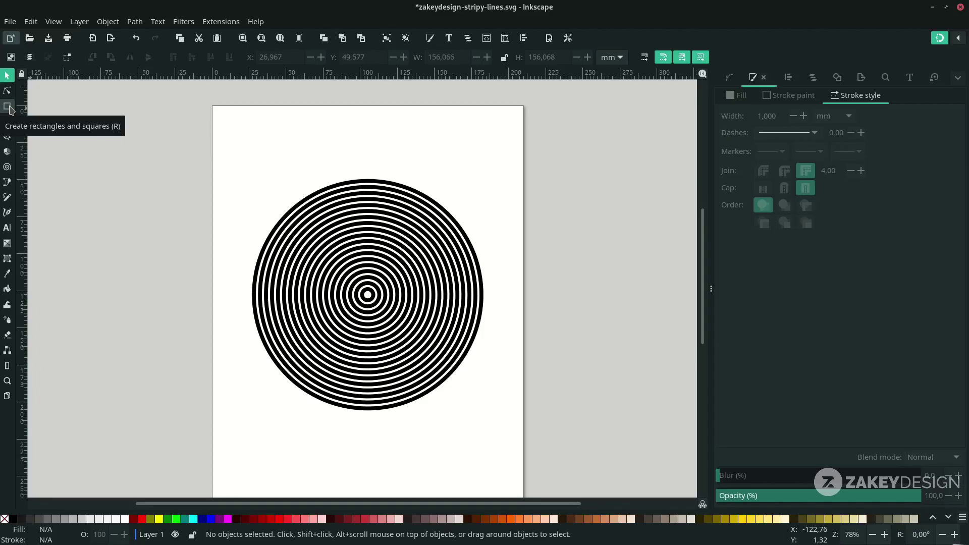
# Draw a rectangle about 100 × 85 mm starting at the rings' center, covering their lower-right quarter.
pyautogui.click(7, 107)
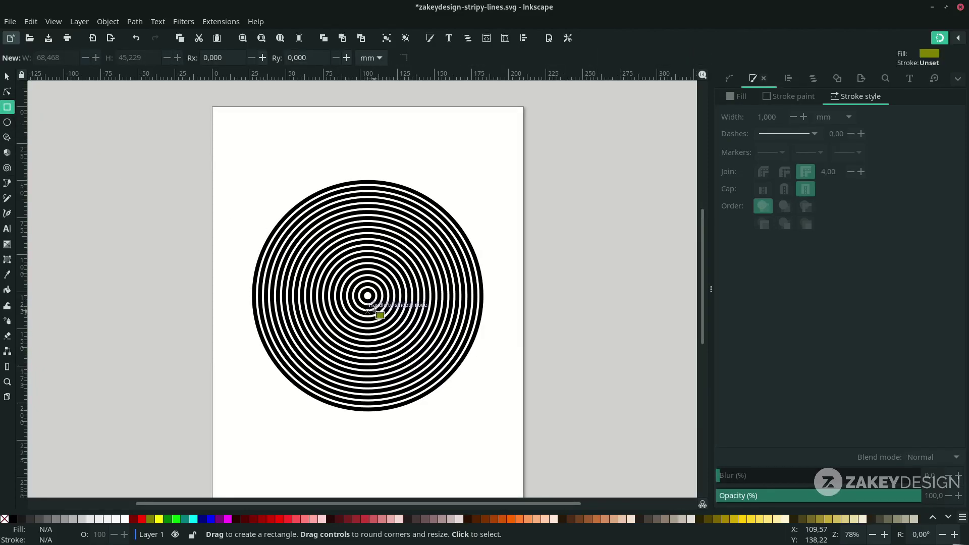
pyautogui.press('ctrl')
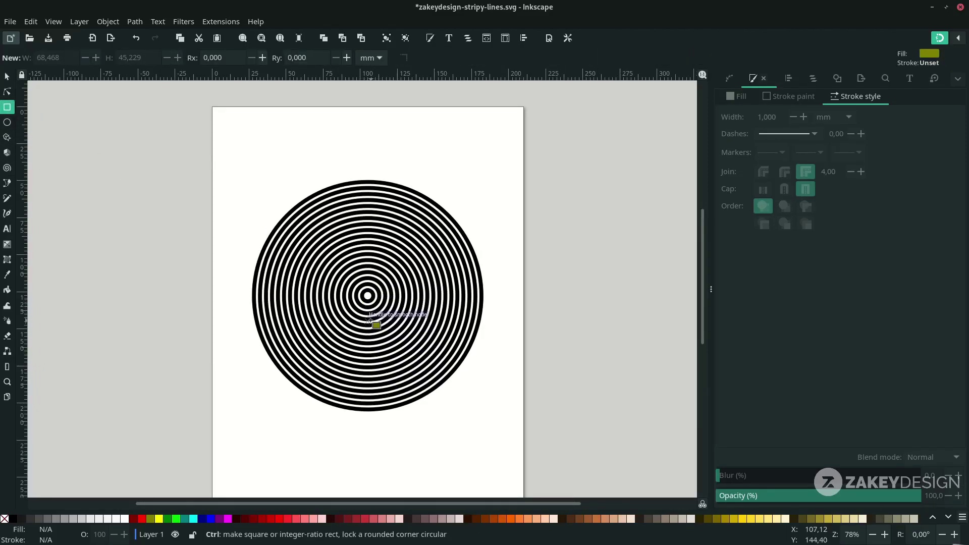
pyautogui.scroll(4, 370, 325)
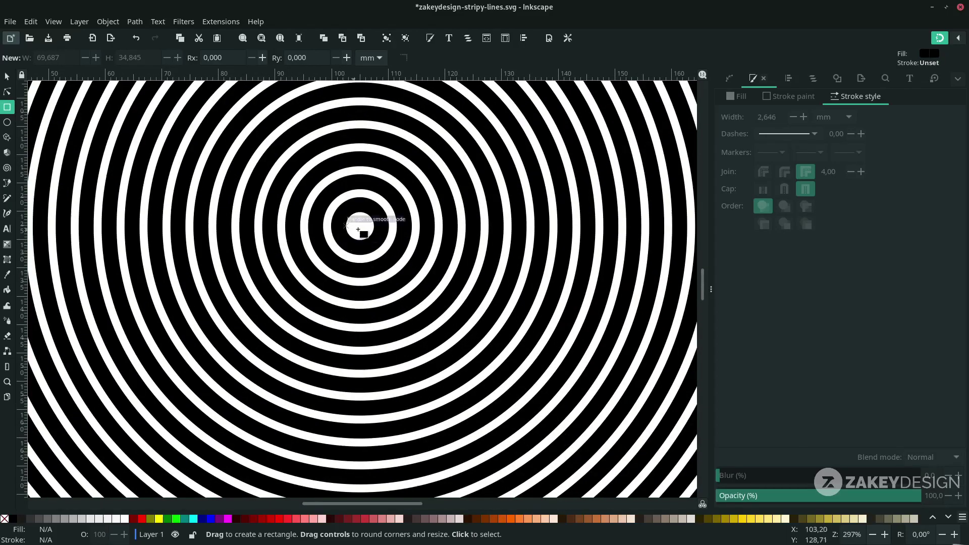
pyautogui.moveTo(360, 227); pyautogui.dragTo(879, 544)
pyautogui.scroll(-3, 581, 381)
pyautogui.scroll(1, 596, 376)
pyautogui.moveTo(610, 367); pyautogui.dragTo(635, 454)
pyautogui.scroll(-1, 496, 370)
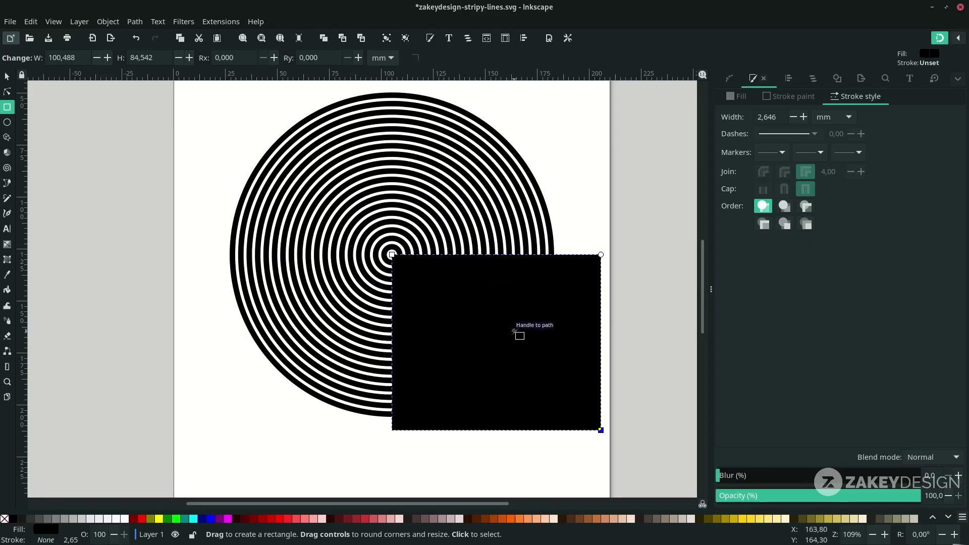
# Cut the concentric rings down to their lower-right quarter by intersecting the ring path with the black rectangle.
pyautogui.click(10, 78)
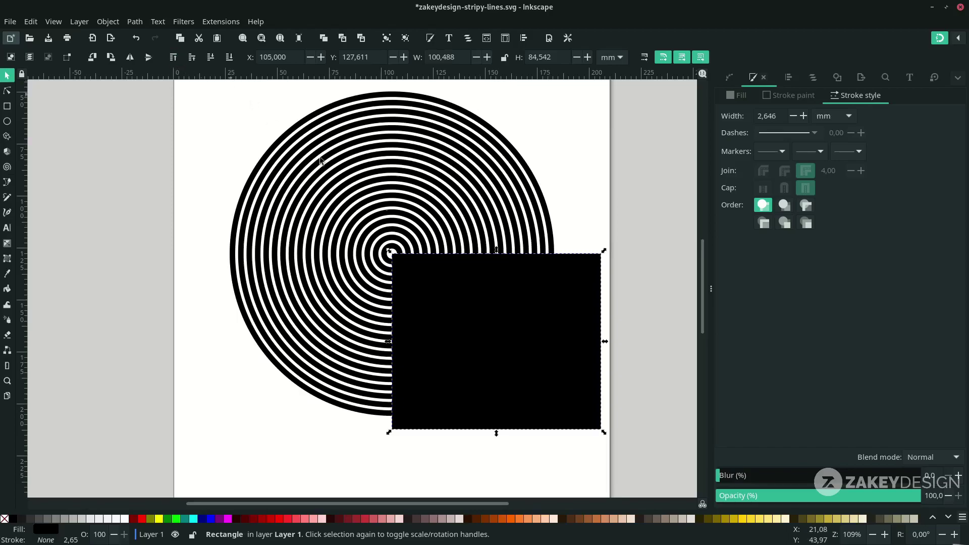
pyautogui.scroll(2, 501, 376)
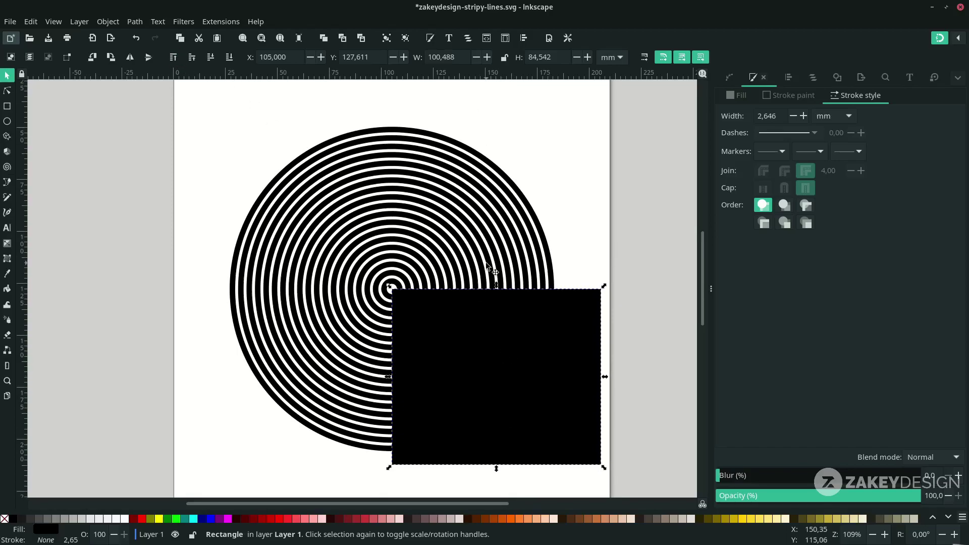
pyautogui.press('shift')
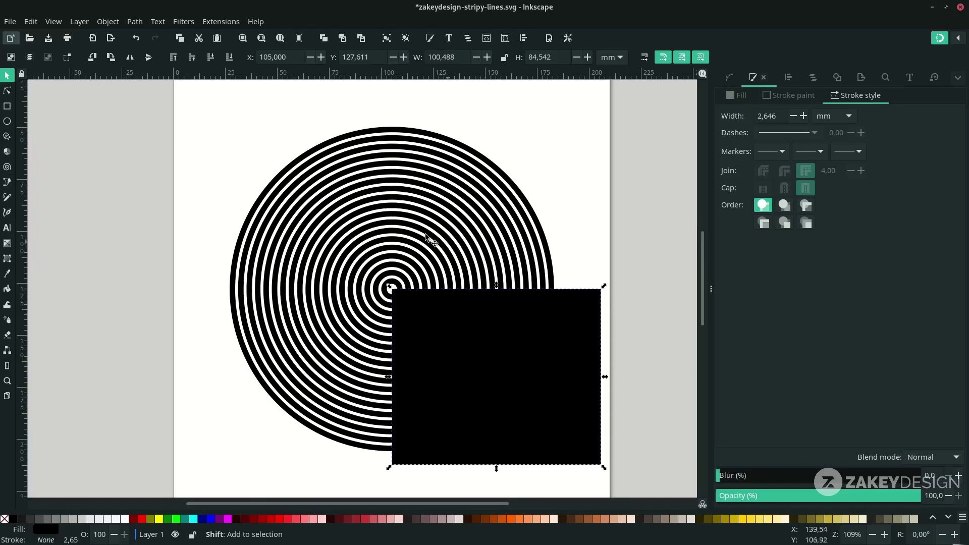
pyautogui.keyDown('shift'); pyautogui.click(397, 222); pyautogui.keyUp('shift')
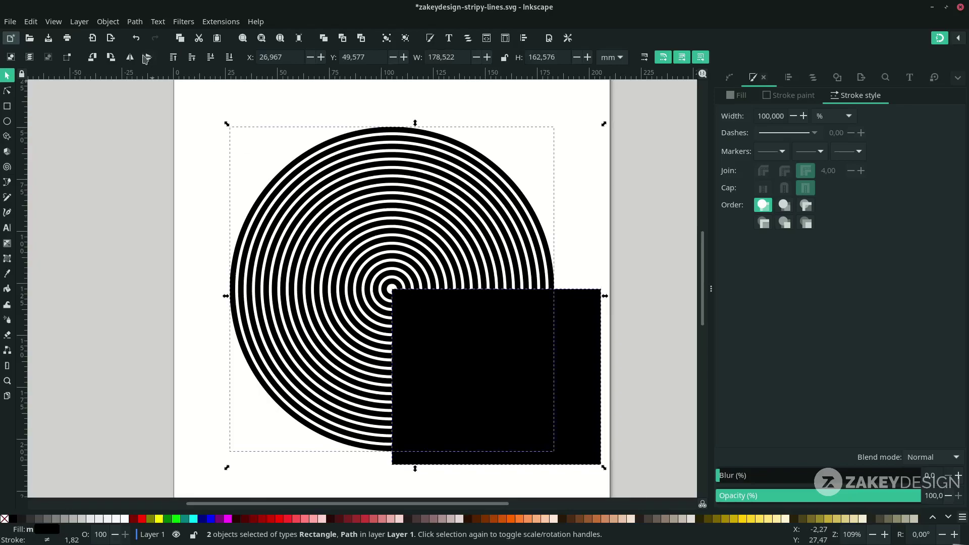
pyautogui.click(136, 22)
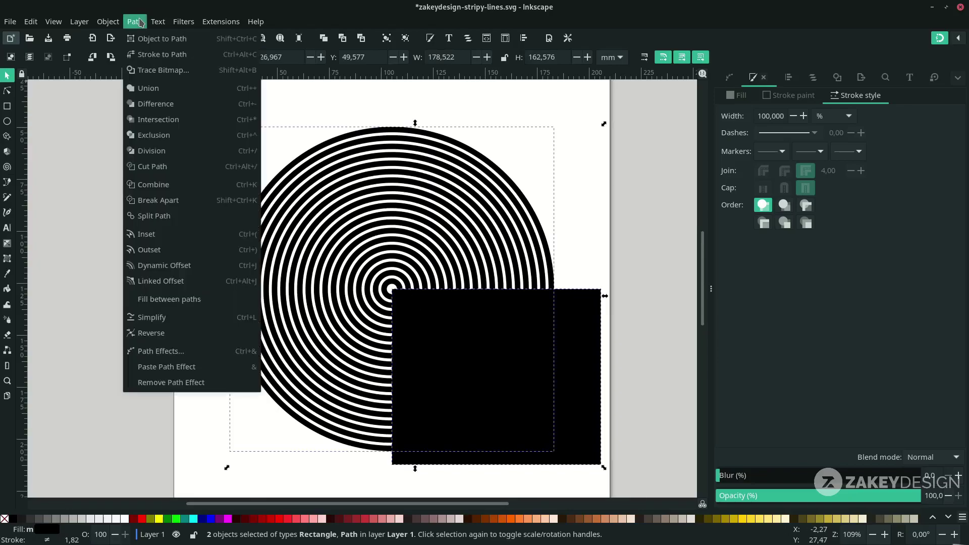
pyautogui.click(184, 120)
# Duplicate the ring quarter, flip the copy horizontally, and snap it against the original's left side to form a half circle.
pyautogui.scroll(-2, 418, 328)
pyautogui.scroll(-3, 471, 383)
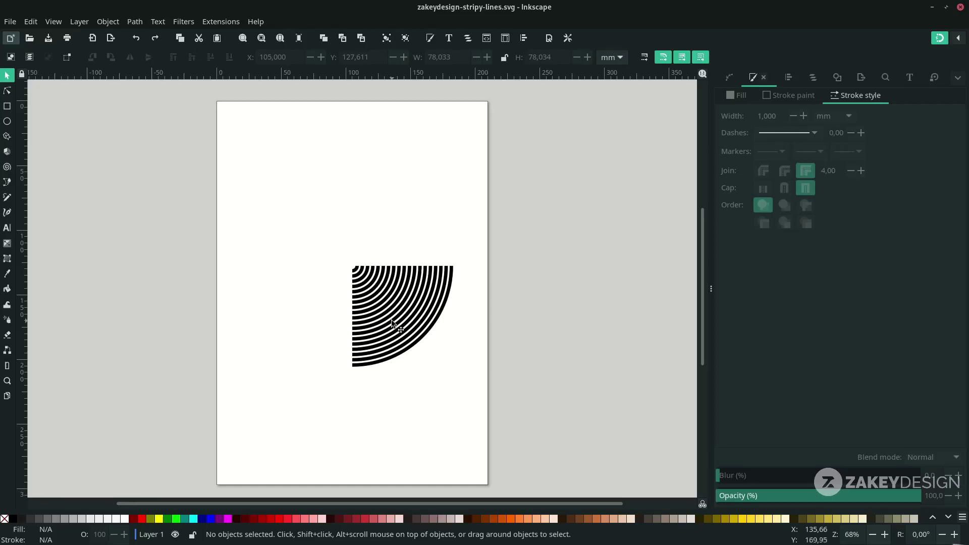
pyautogui.click(392, 323)
pyautogui.hotkey('ctrl', 'd')
pyautogui.moveTo(392, 323); pyautogui.dragTo(308, 310)
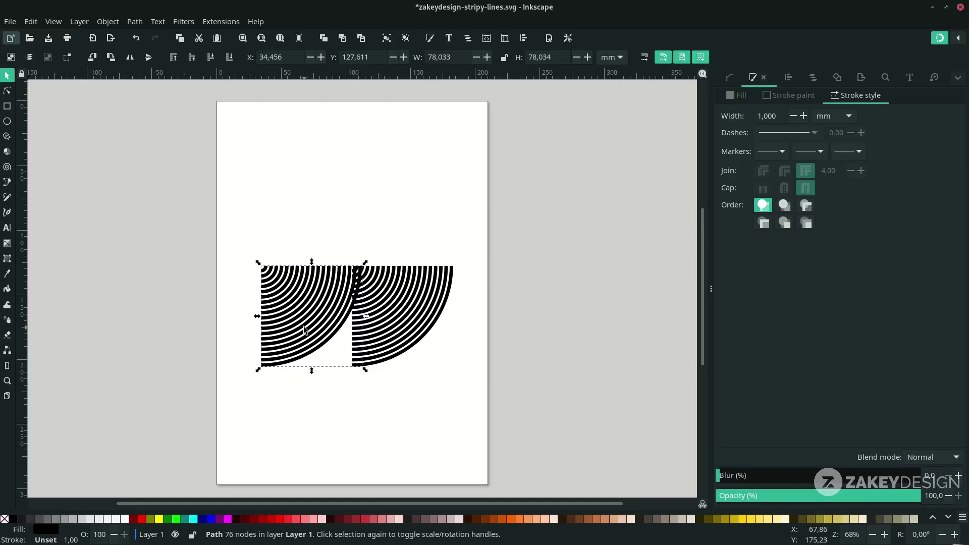
pyautogui.click(130, 57)
pyautogui.scroll(1, 343, 302)
pyautogui.moveTo(341, 293); pyautogui.dragTo(334, 301)
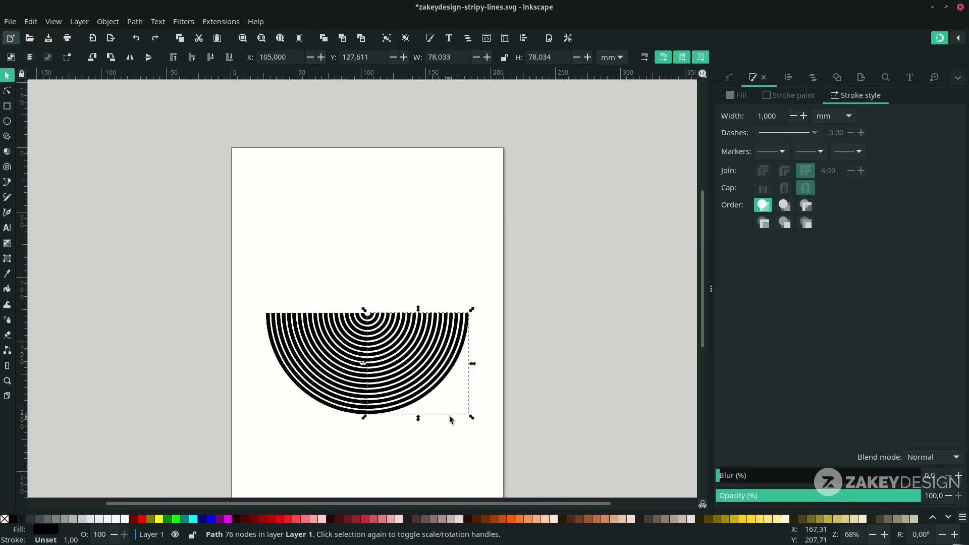
# Duplicate the lower-right quarter, flip the copy vertically, and snap it directly above to form three quarters of a circle.
pyautogui.click(449, 418)
pyautogui.click(433, 377)
pyautogui.scroll(-3, 431, 348)
pyautogui.scroll(2, 424, 355)
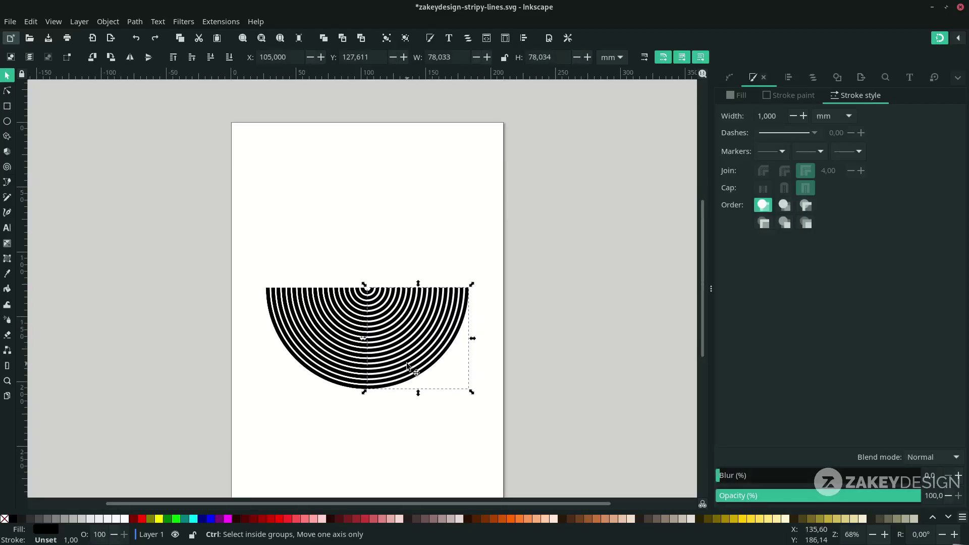
pyautogui.moveTo(404, 334); pyautogui.dragTo(404, 242)
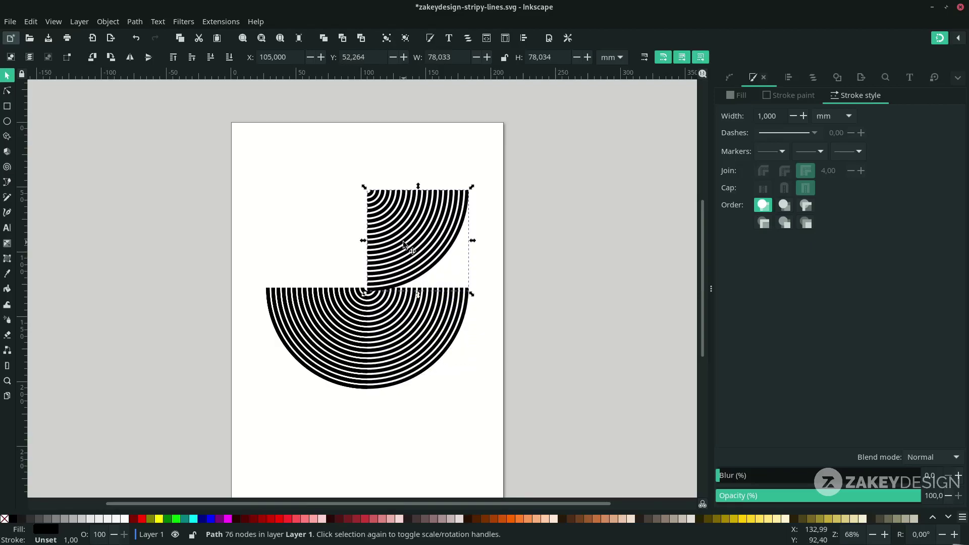
pyautogui.press('v')
pyautogui.moveTo(403, 242); pyautogui.dragTo(403, 241)
pyautogui.scroll(2, 408, 256)
pyautogui.moveTo(407, 280); pyautogui.dragTo(388, 287)
# Place a duplicate of the lower-left quarter above it, joining its stripes to those of the upper-right quarter at Y 47.115 mm.
pyautogui.scroll(3, 389, 298)
pyautogui.click(319, 435)
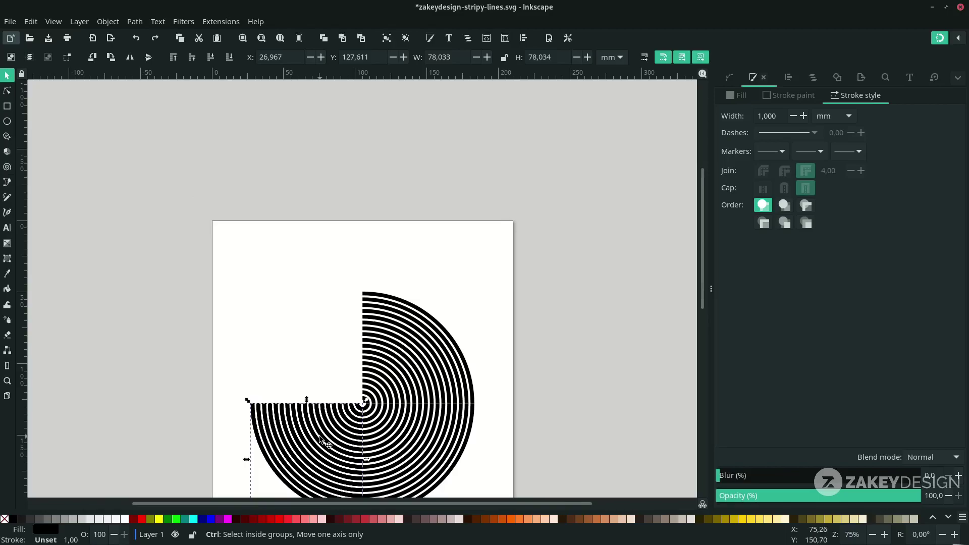
pyautogui.moveTo(319, 439); pyautogui.dragTo(351, 281)
pyautogui.scroll(5, 322, 345)
pyautogui.scroll(-2, 409, 341)
pyautogui.hscroll(3, 404, 326)
pyautogui.scroll(2, 382, 308)
pyautogui.scroll(-1, 352, 299)
pyautogui.keyDown('ctrl'); pyautogui.scroll(-4, 352, 281); pyautogui.keyUp('ctrl')
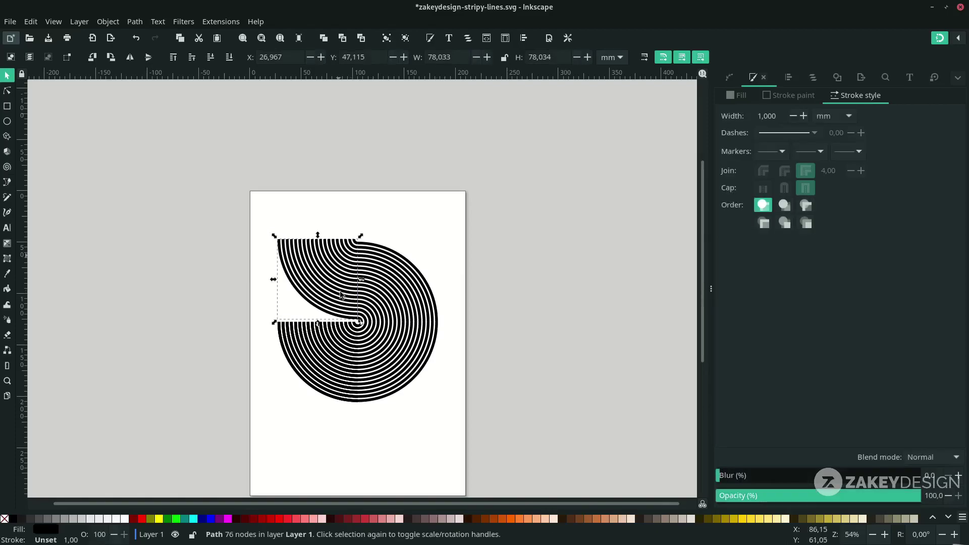
# Duplicate the middle-left quarter upward, flip the copy vertically, and snap it onto the original's upper edge.
pyautogui.scroll(2, 341, 295)
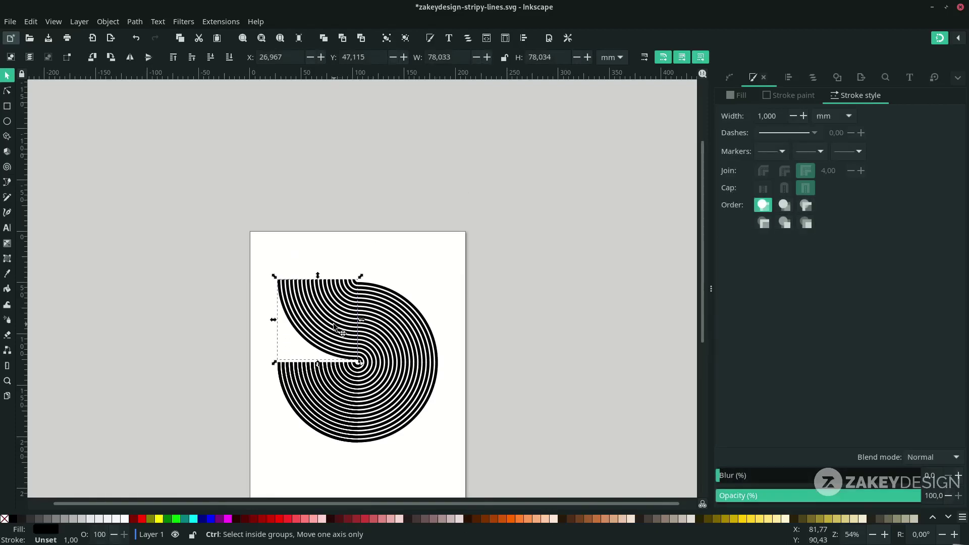
pyautogui.moveTo(334, 325); pyautogui.dragTo(334, 282)
pyautogui.moveTo(334, 257); pyautogui.dragTo(335, 266)
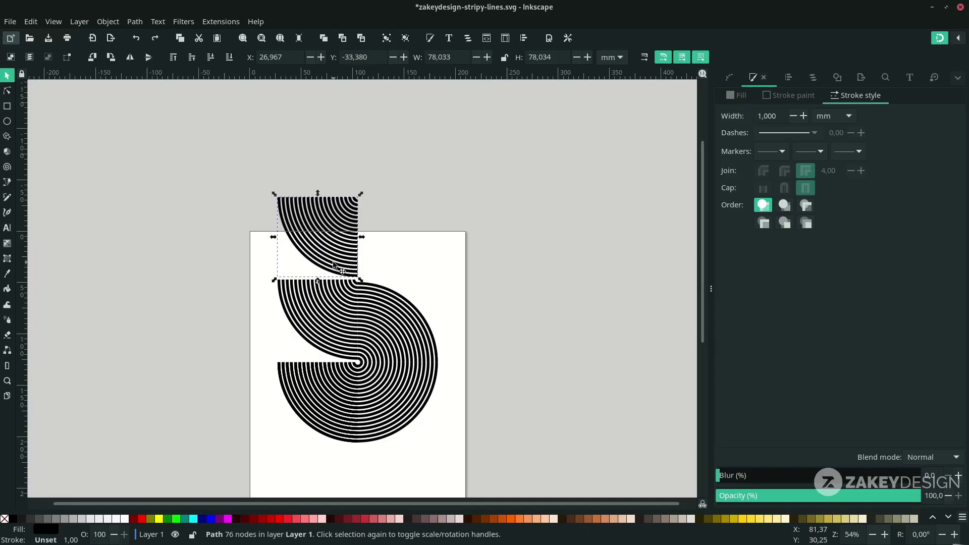
pyautogui.press('v')
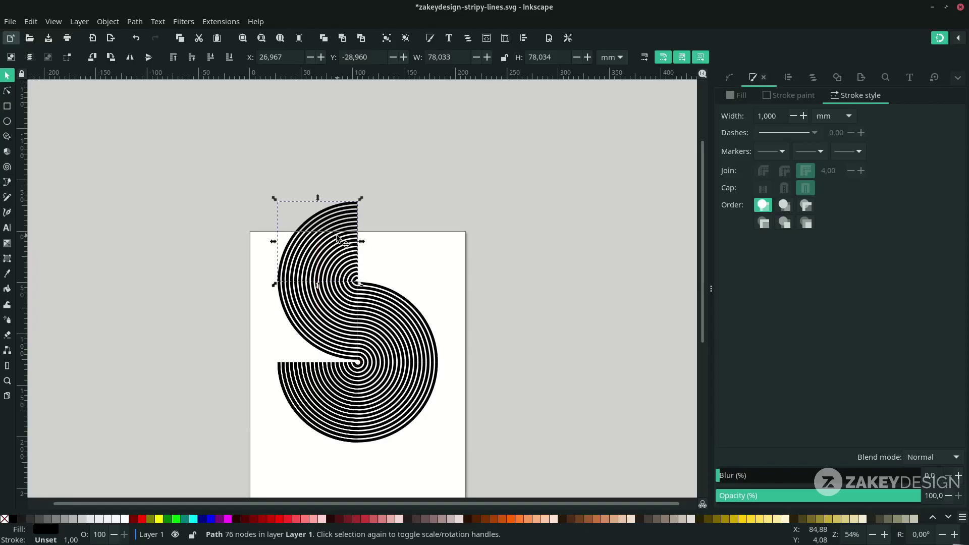
pyautogui.scroll(3, 317, 303)
pyautogui.moveTo(319, 159); pyautogui.dragTo(318, 144)
pyautogui.scroll(-3, 318, 146)
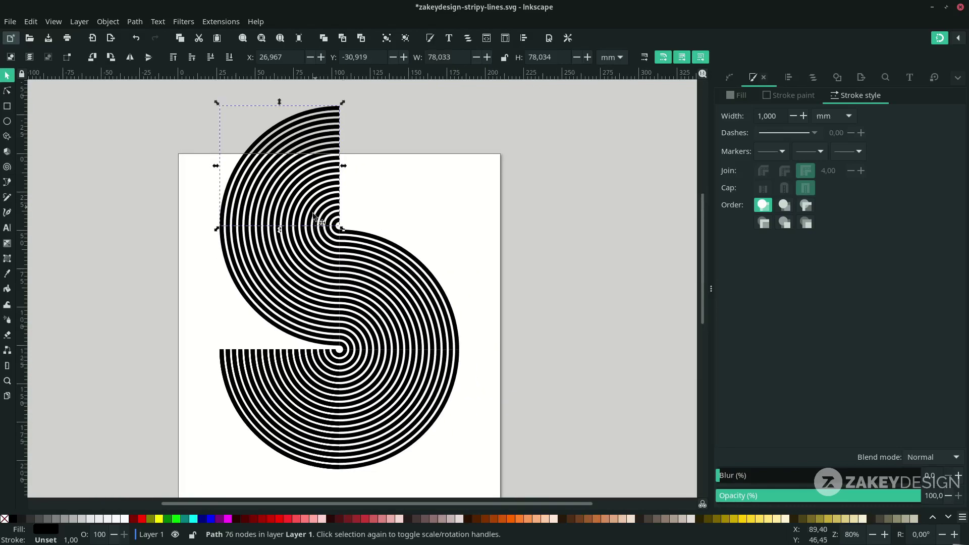
# Complete the S with a horizontally flipped duplicate of the topmost quarter snapped to its right, and move the whole shape down onto the page.
pyautogui.scroll(2, 313, 216)
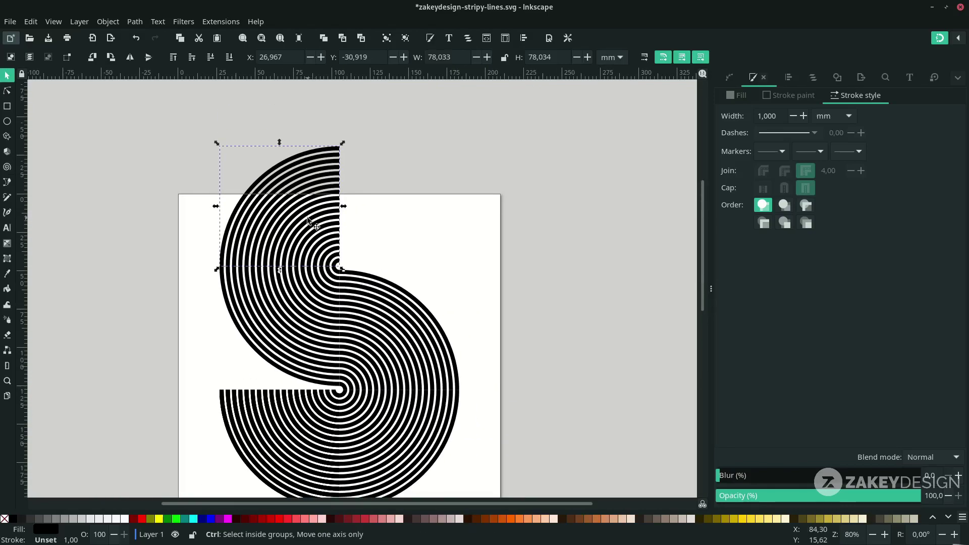
pyautogui.moveTo(308, 221); pyautogui.dragTo(422, 220)
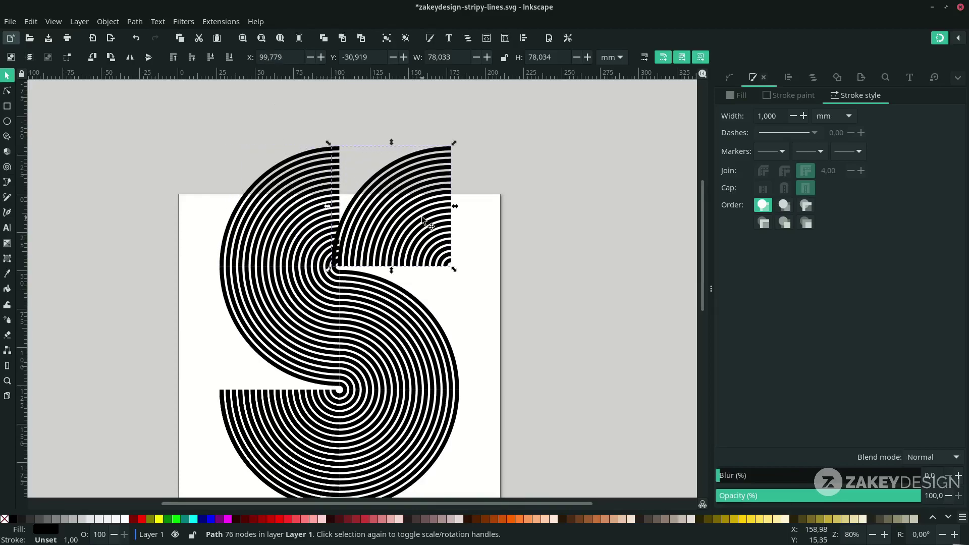
pyautogui.press('h')
pyautogui.moveTo(348, 229); pyautogui.dragTo(356, 229)
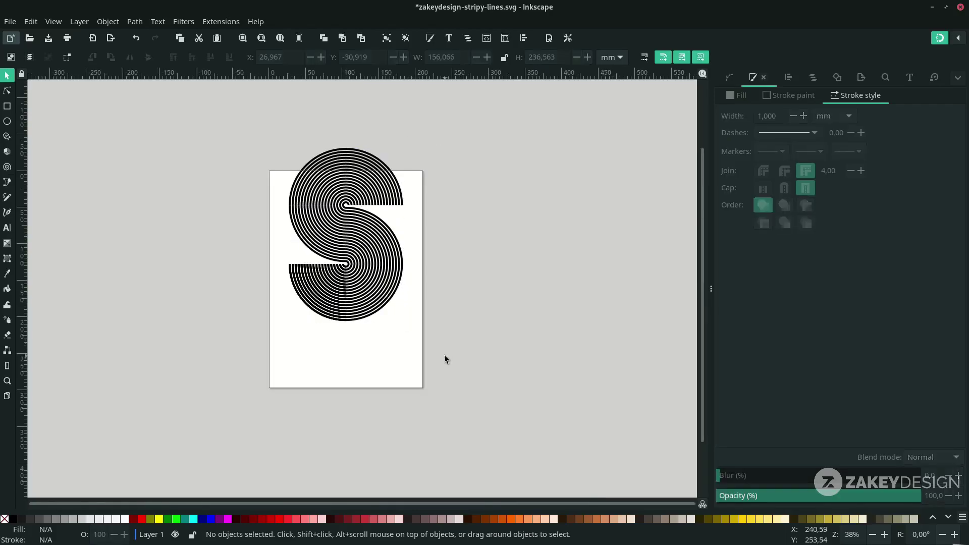
pyautogui.moveTo(444, 357); pyautogui.dragTo(255, 129)
pyautogui.moveTo(342, 195); pyautogui.dragTo(342, 232)
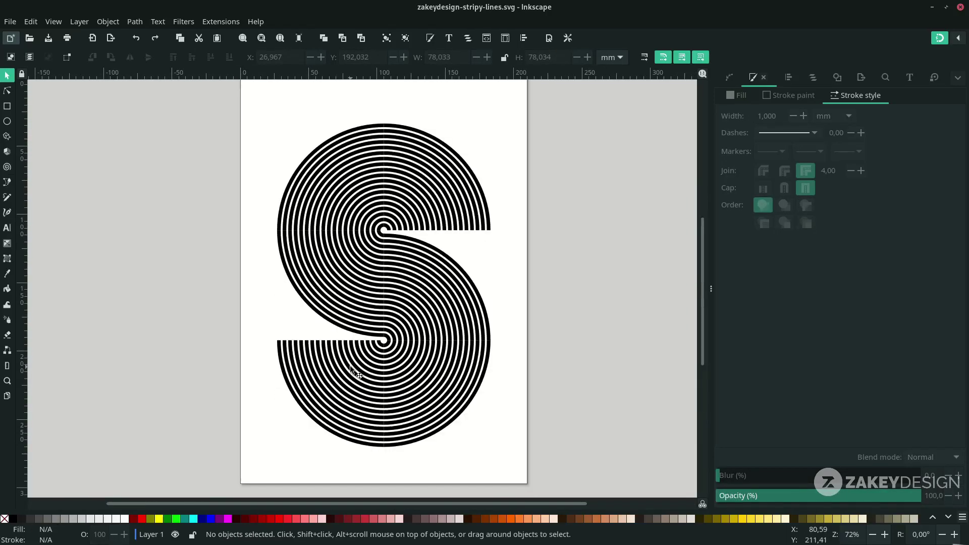
# Duplicate the lower-left quarter, flip the copy vertically, and snap it above the original so it overlaps the S's middle curve.
pyautogui.click(351, 367)
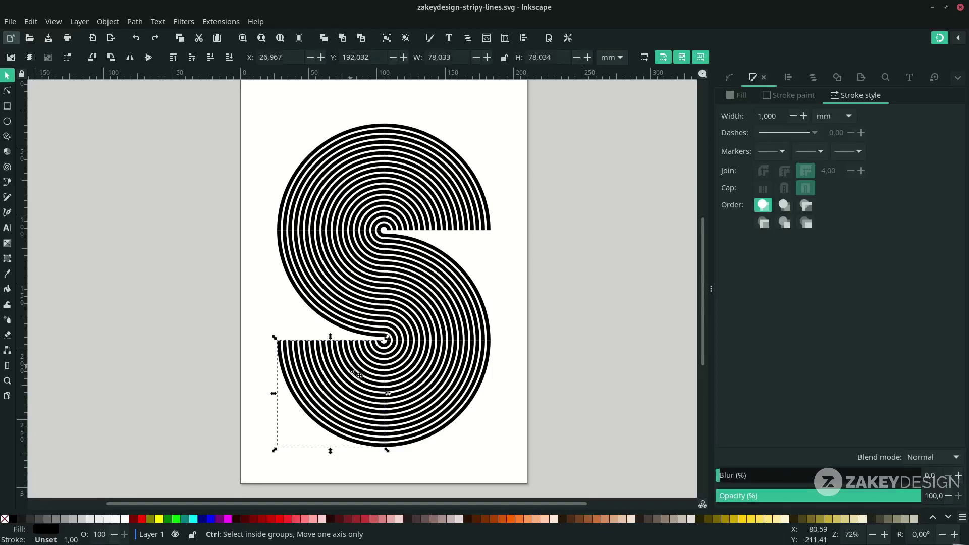
pyautogui.moveTo(350, 366); pyautogui.dragTo(352, 260)
pyautogui.press('v')
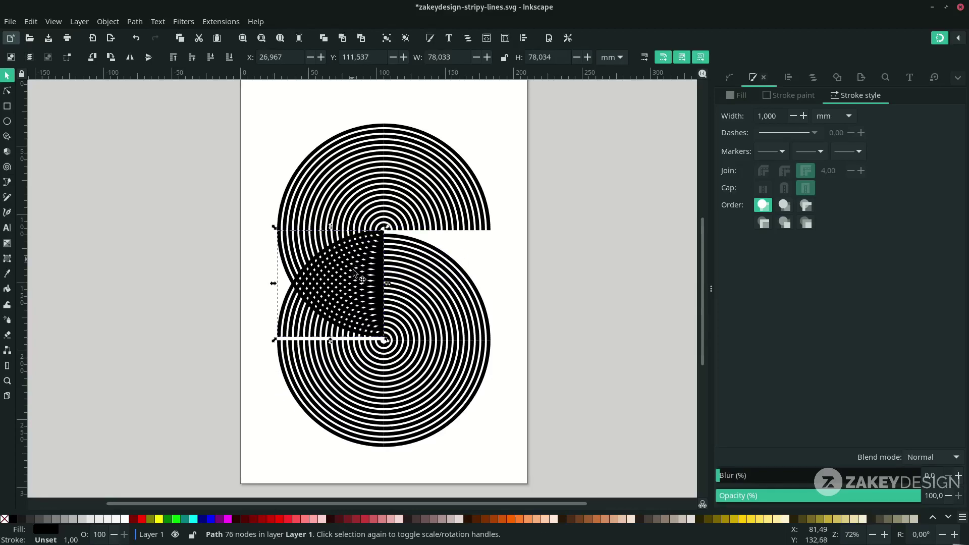
pyautogui.scroll(2, 356, 323)
pyautogui.scroll(-1, 331, 328)
pyautogui.moveTo(331, 323); pyautogui.dragTo(332, 334)
pyautogui.scroll(-2, 331, 334)
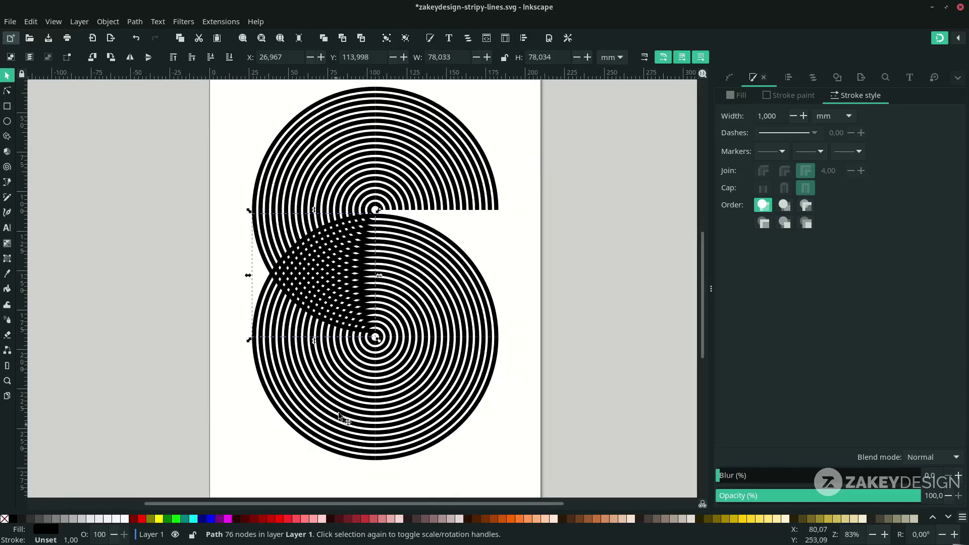
# Fill the overlapping quarter with red and lower it behind the black middle curve.
pyautogui.click(283, 519)
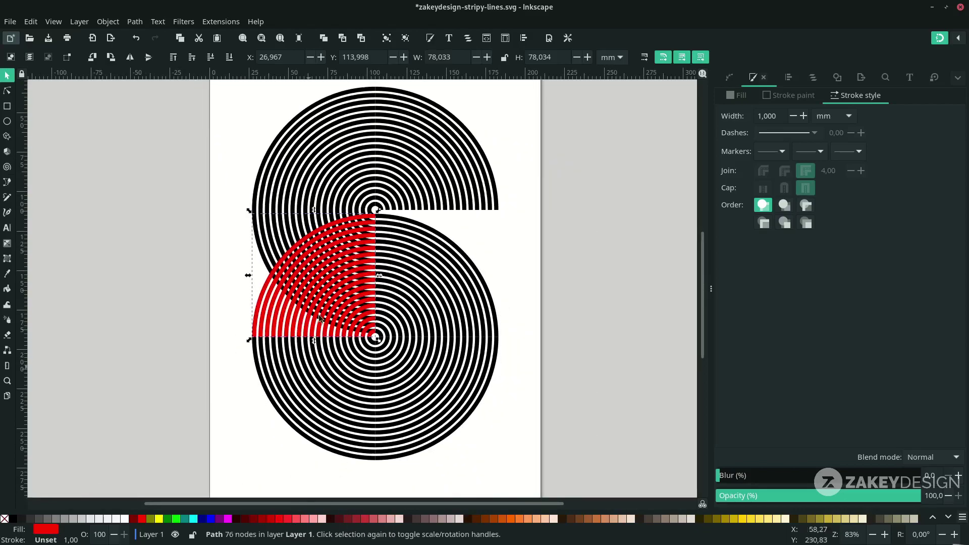
pyautogui.scroll(2, 335, 260)
pyautogui.scroll(-1, 271, 261)
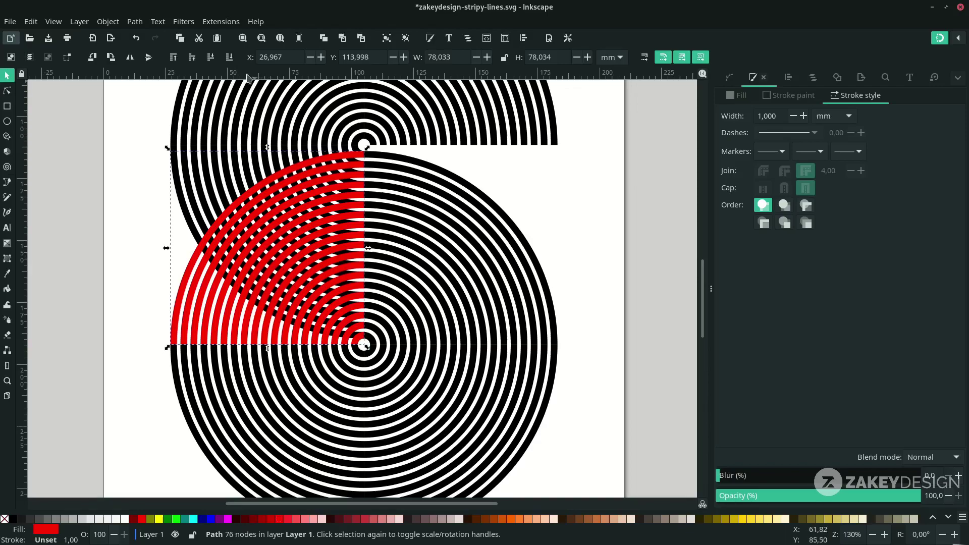
pyautogui.click(209, 59)
pyautogui.click(108, 202)
pyautogui.scroll(1, 108, 203)
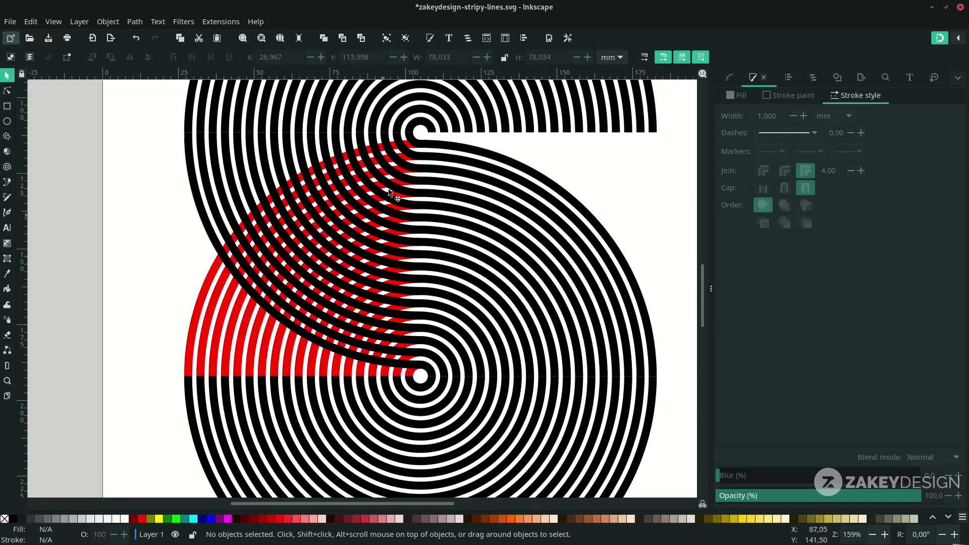
# Subtract a duplicate of the overlapping black middle-left quarter from the red quarter using Difference.
pyautogui.click(216, 246)
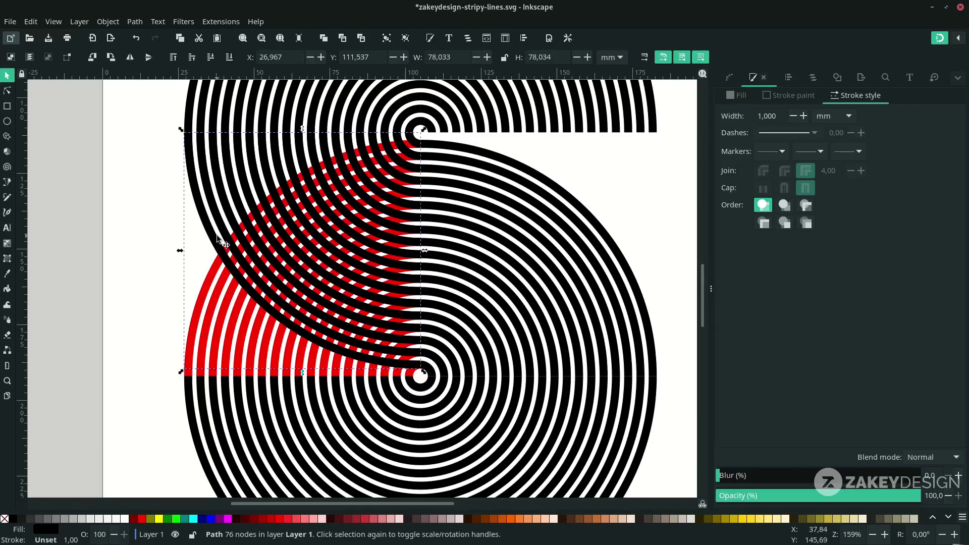
pyautogui.keyDown('shift'); pyautogui.click(209, 289); pyautogui.keyUp('shift')
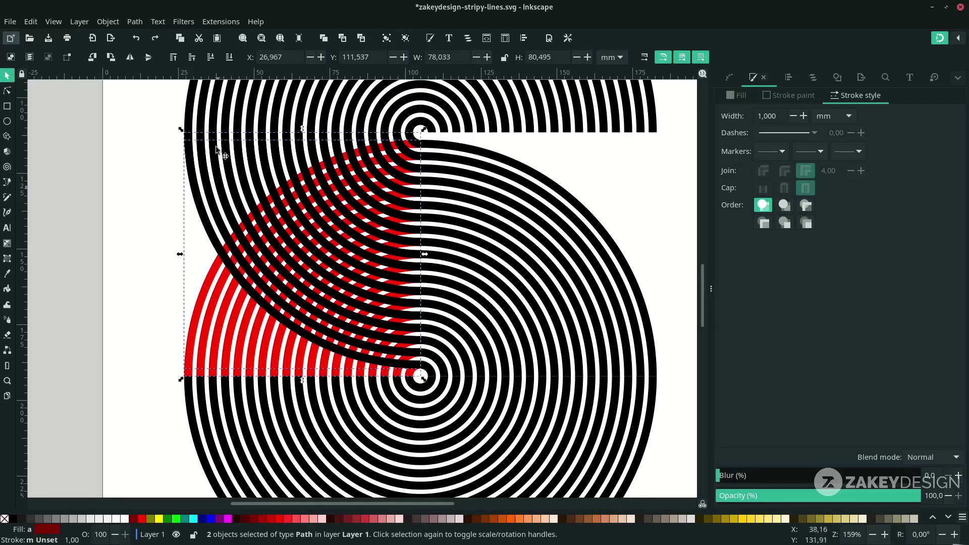
pyautogui.click(134, 22)
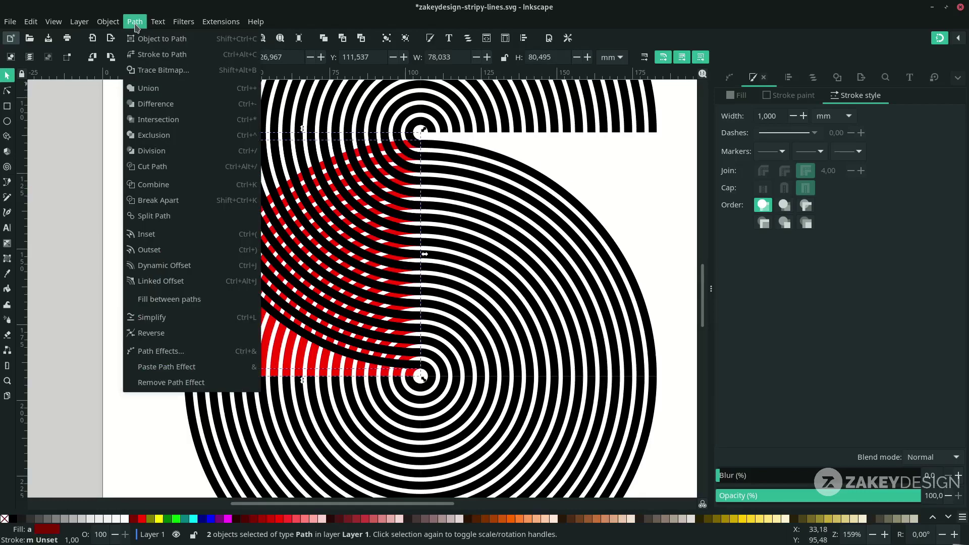
pyautogui.click(174, 102)
# Move the cut red path to the left, clear of the S, and break it apart into separate pieces.
pyautogui.scroll(-1, 377, 246)
pyautogui.moveTo(377, 245); pyautogui.dragTo(160, 258)
pyautogui.hscroll(-5, 310, 265)
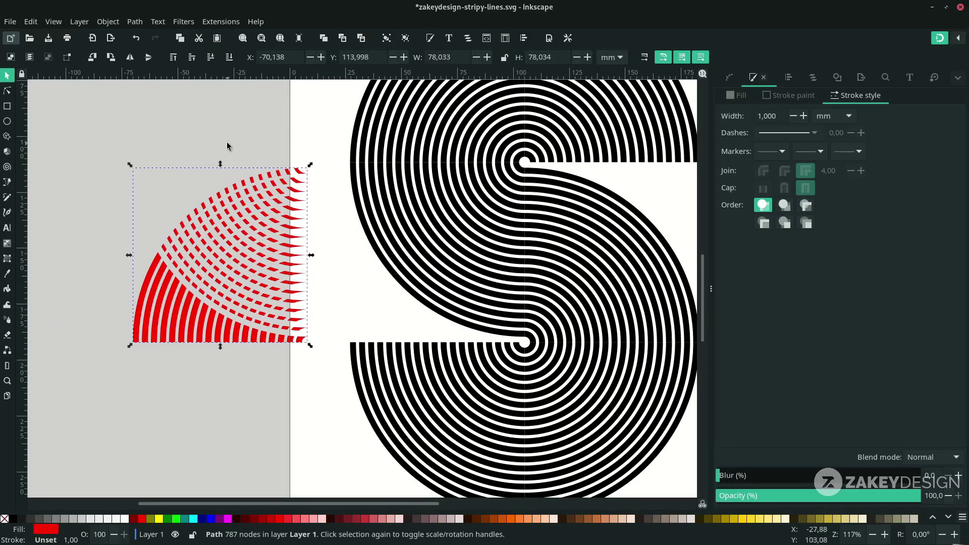
pyautogui.click(134, 21)
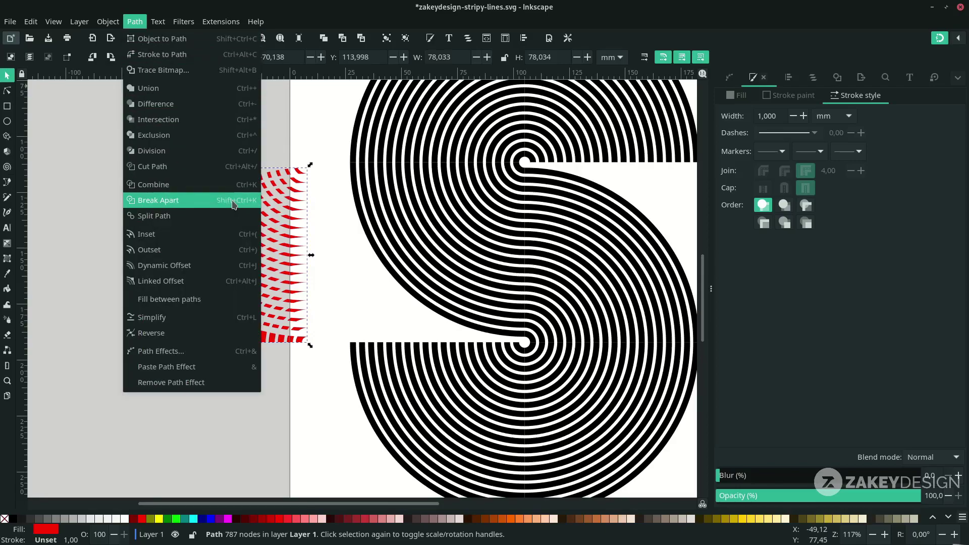
pyautogui.click(234, 201)
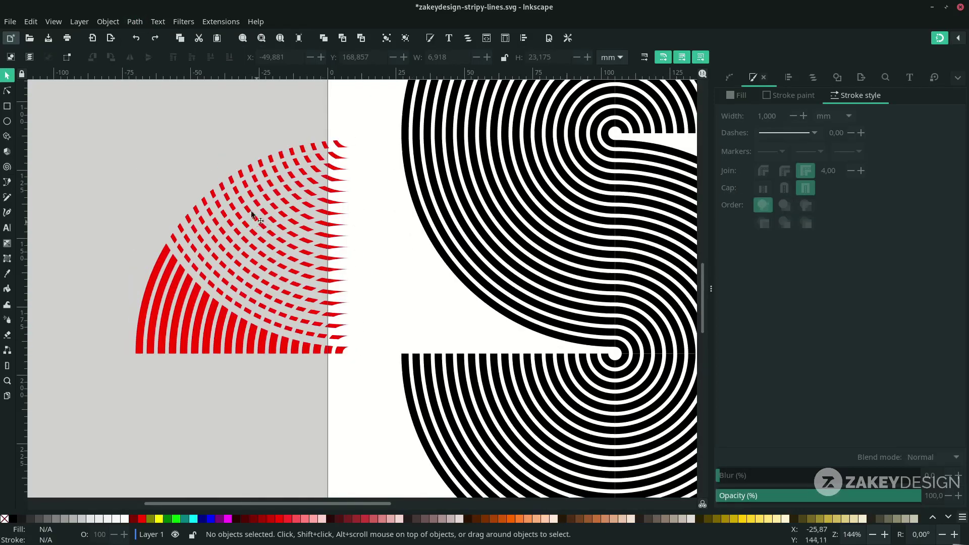
# Delete the scattered small red fragments, keeping only the solid lower-left stripes.
pyautogui.moveTo(379, 351); pyautogui.dragTo(159, 102)
pyautogui.press('Delete')
# Merge the remaining red stripes into one path and snap it back onto the lower-left quarter's upper edge.
pyautogui.moveTo(371, 389); pyautogui.dragTo(97, 229)
pyautogui.click(135, 20)
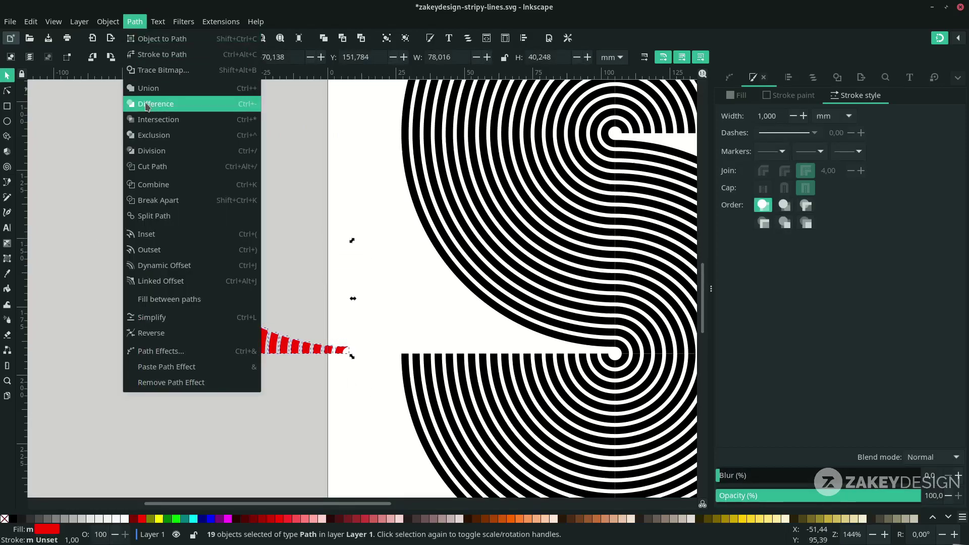
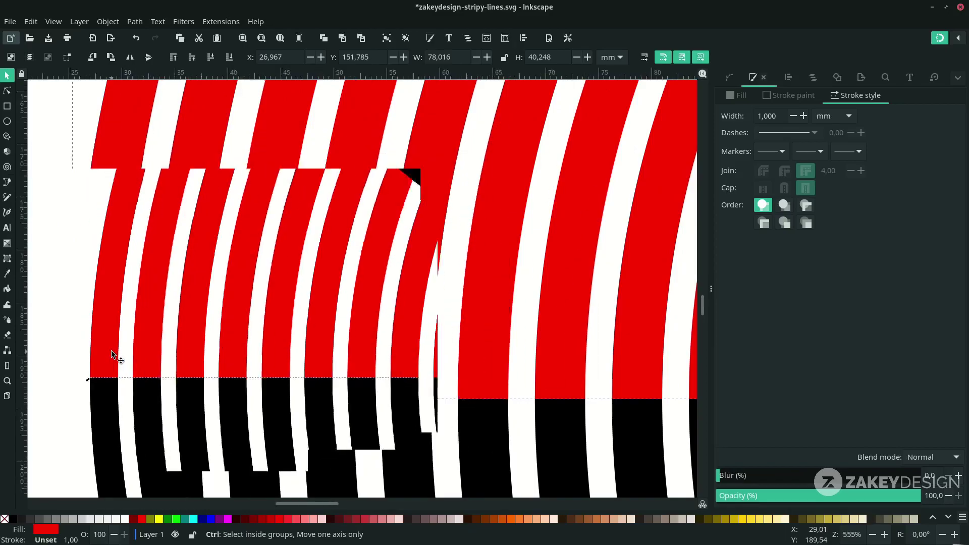
pyautogui.keyDown('ctrl'); pyautogui.scroll(-2, 132, 328); pyautogui.keyUp('ctrl')
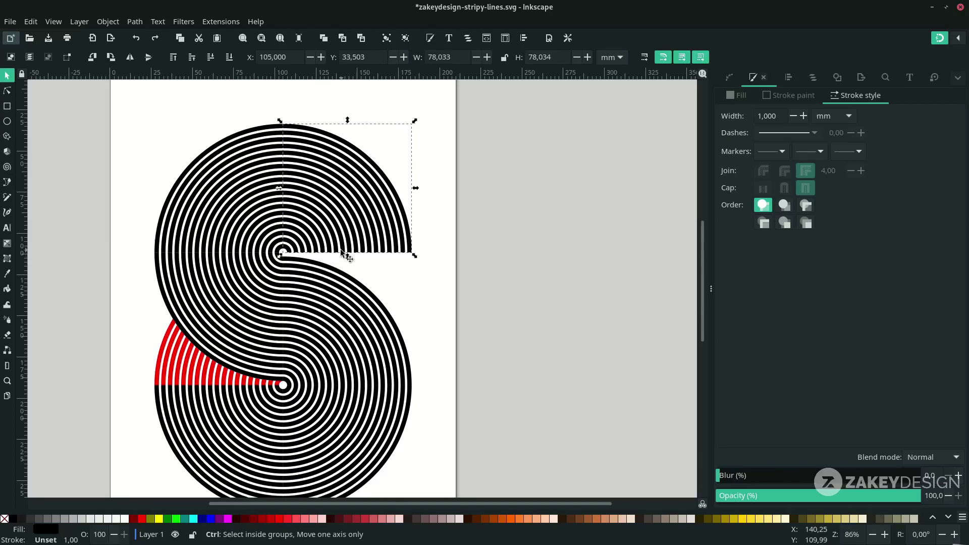
# Duplicate the upper-right black quarter, flip the copy vertically and snap it directly beneath the original's lower edge.
pyautogui.keyDown('ctrl'); pyautogui.click(353, 219); pyautogui.keyUp('ctrl')
pyautogui.moveTo(353, 219); pyautogui.dragTo(356, 302)
pyautogui.press('v')
pyautogui.moveTo(345, 246); pyautogui.dragTo(347, 292)
pyautogui.scroll(3, 348, 291)
pyautogui.moveTo(383, 259); pyautogui.dragTo(379, 259)
pyautogui.scroll(-4, 402, 275)
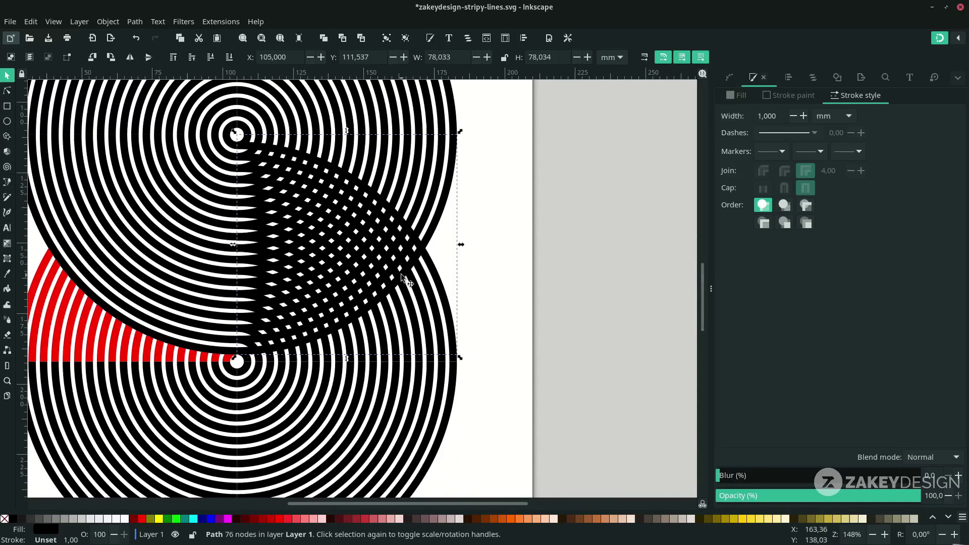
pyautogui.press('5')
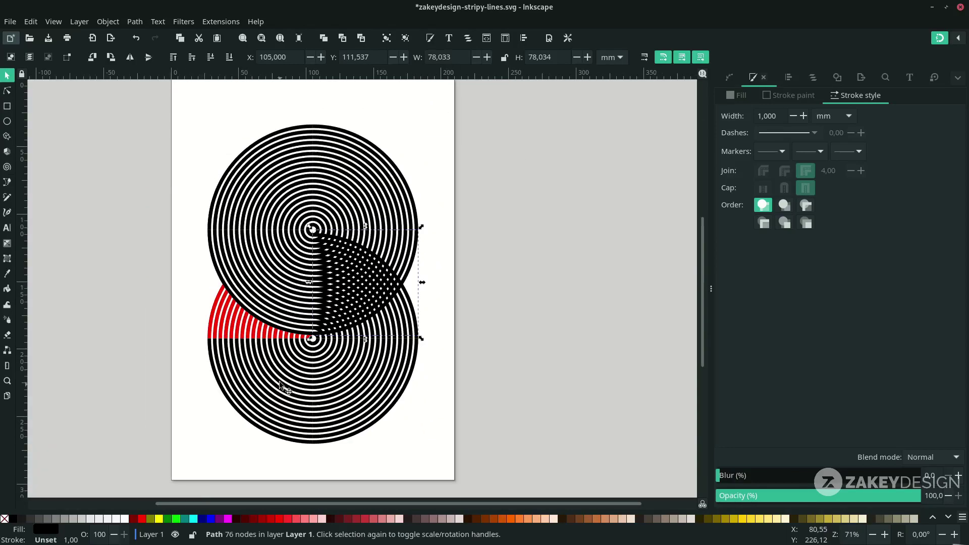
# Fill the flipped quarter with red and lower it to the bottom, behind the black stripes.
pyautogui.click(142, 519)
pyautogui.keyDown('ctrl'); pyautogui.scroll(2, 341, 282); pyautogui.keyUp('ctrl')
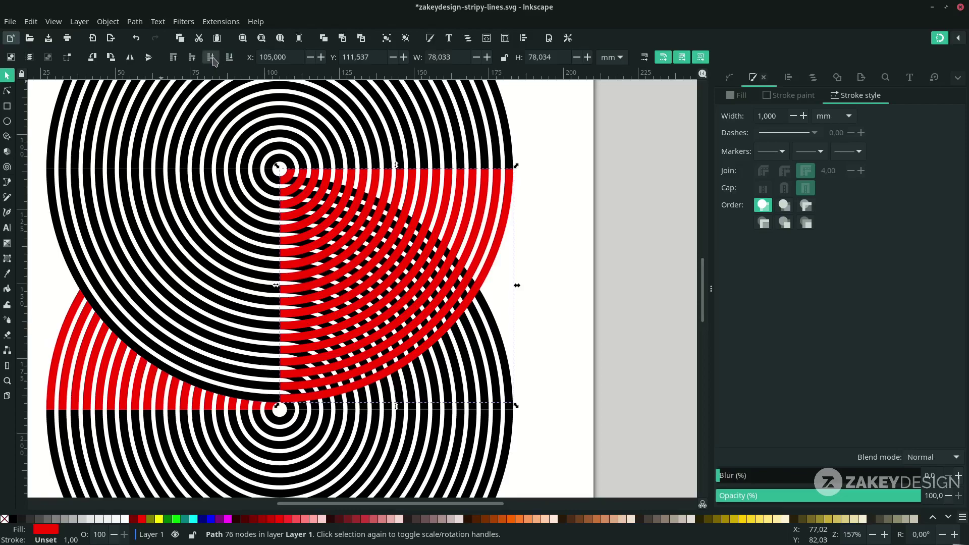
pyautogui.click(229, 58)
pyautogui.click(569, 219)
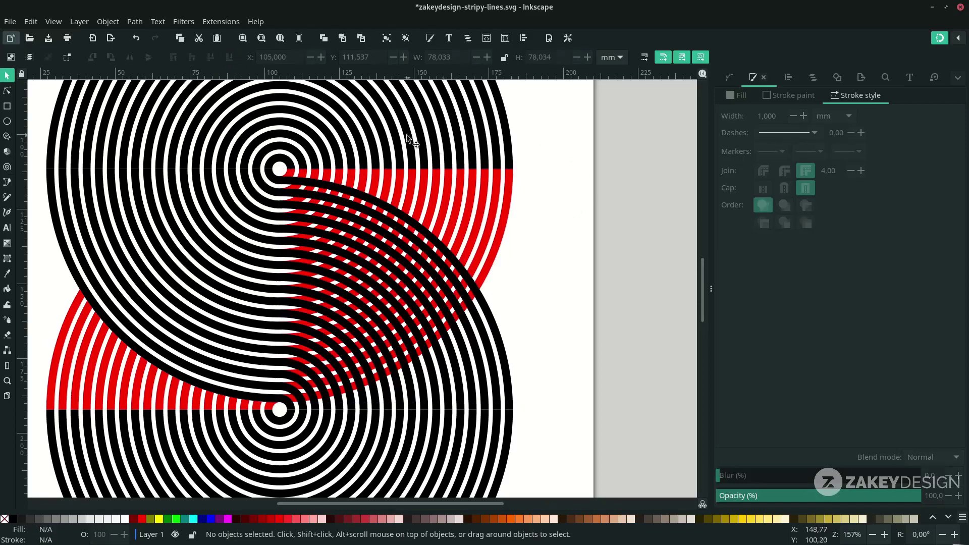
# Subtract a duplicate of the overlapping black middle-right quarter from the red quarter using Difference.
pyautogui.scroll(-1, 457, 303)
pyautogui.keyDown('ctrl'); pyautogui.click(387, 299); pyautogui.keyUp('ctrl')
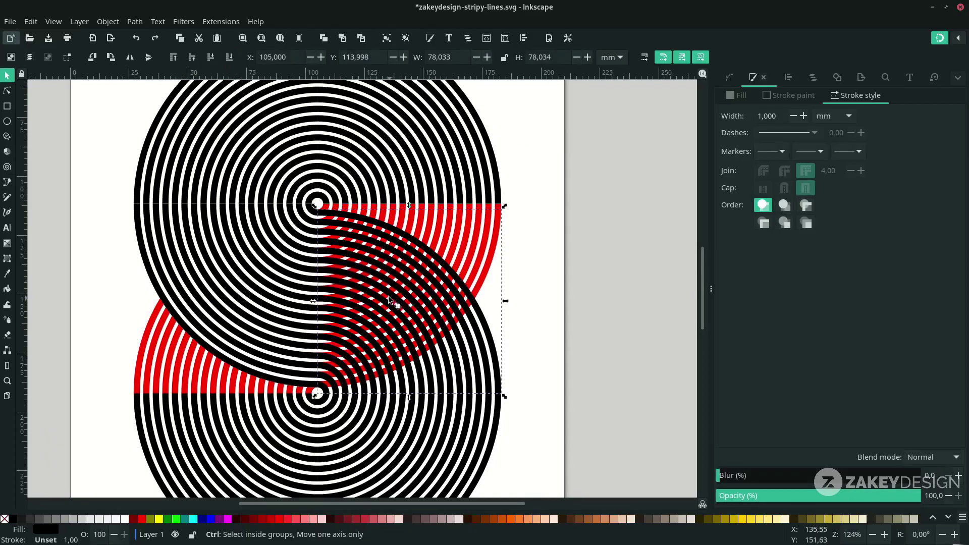
pyautogui.hotkey('ctrl', 'd')
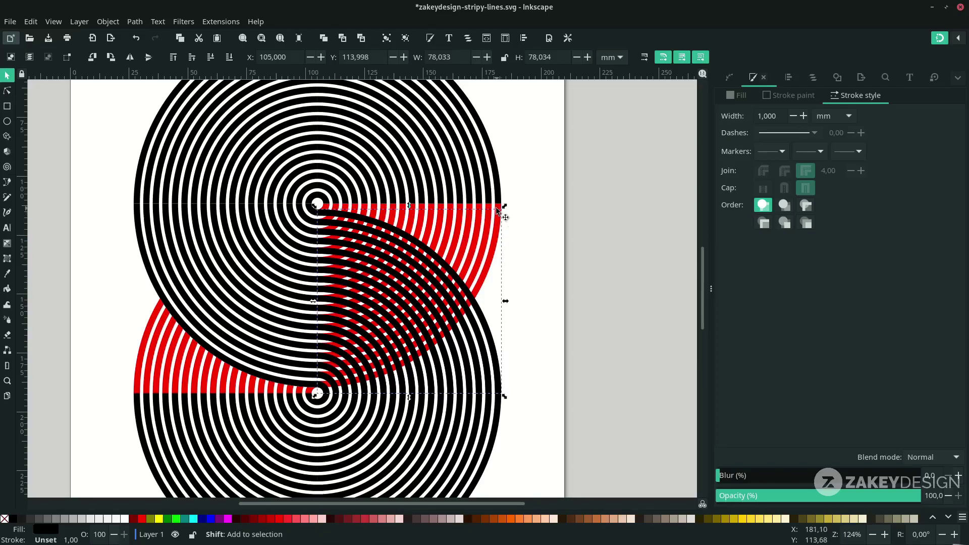
pyautogui.keyDown('shift'); pyautogui.click(497, 228); pyautogui.keyUp('shift')
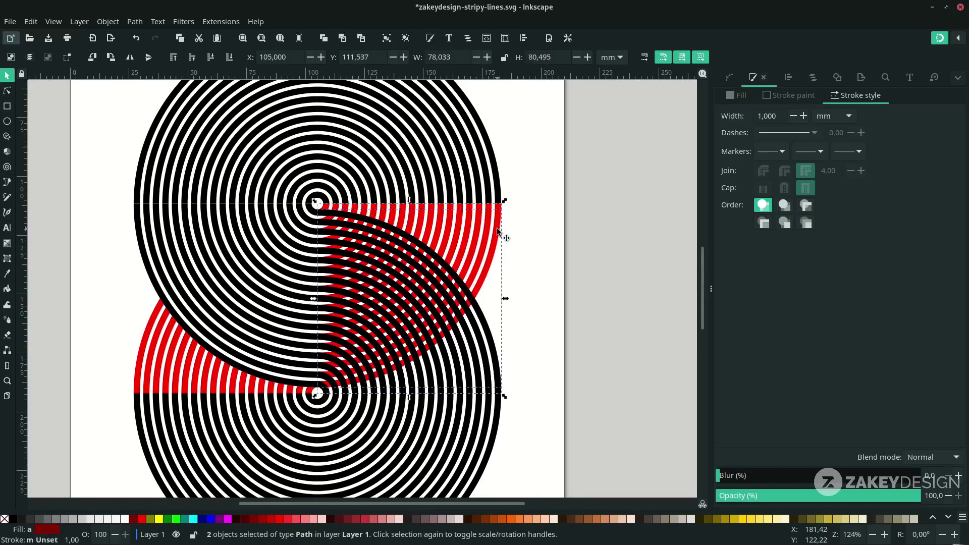
pyautogui.click(136, 22)
pyautogui.click(170, 104)
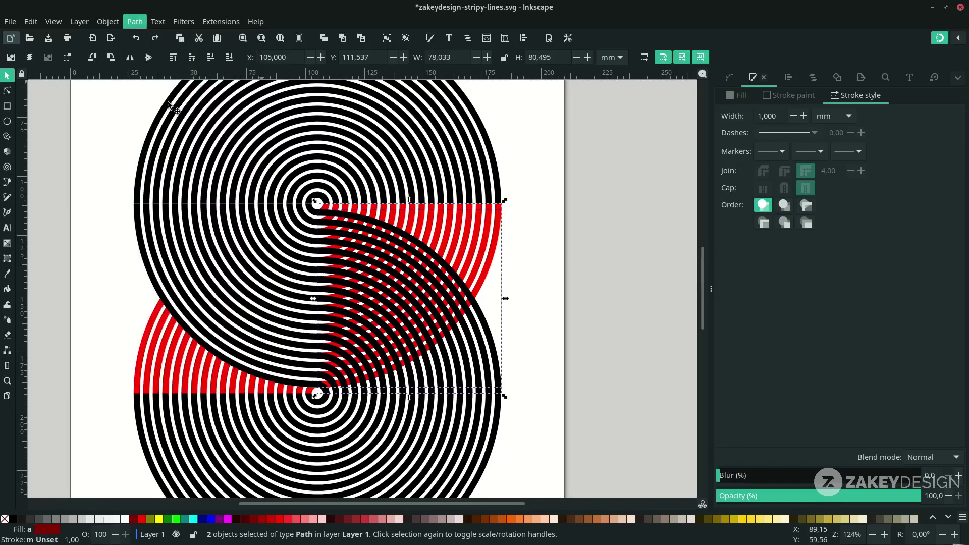
# Move the cut red path to the right, clear of the page, and break it apart into separate pieces.
pyautogui.press('4')
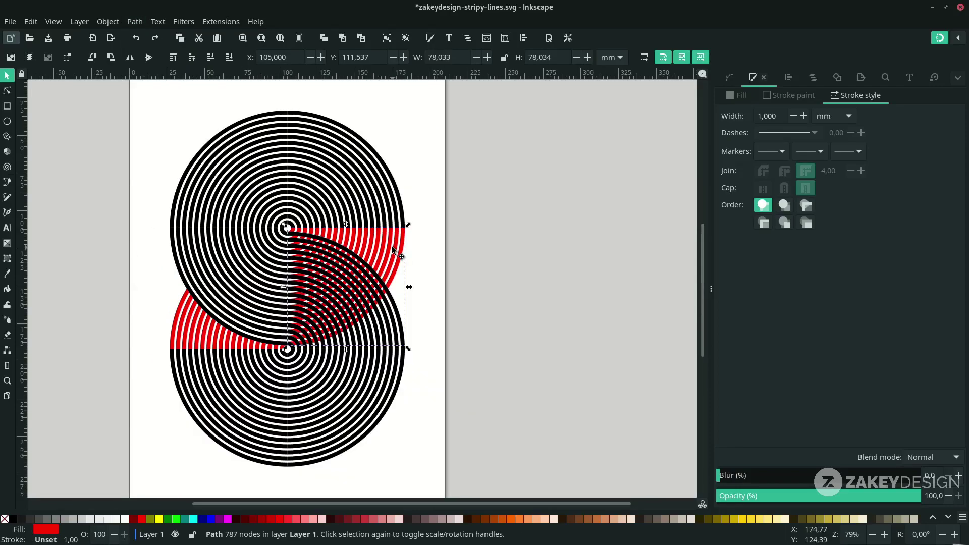
pyautogui.moveTo(393, 249); pyautogui.dragTo(552, 246)
pyautogui.click(135, 21)
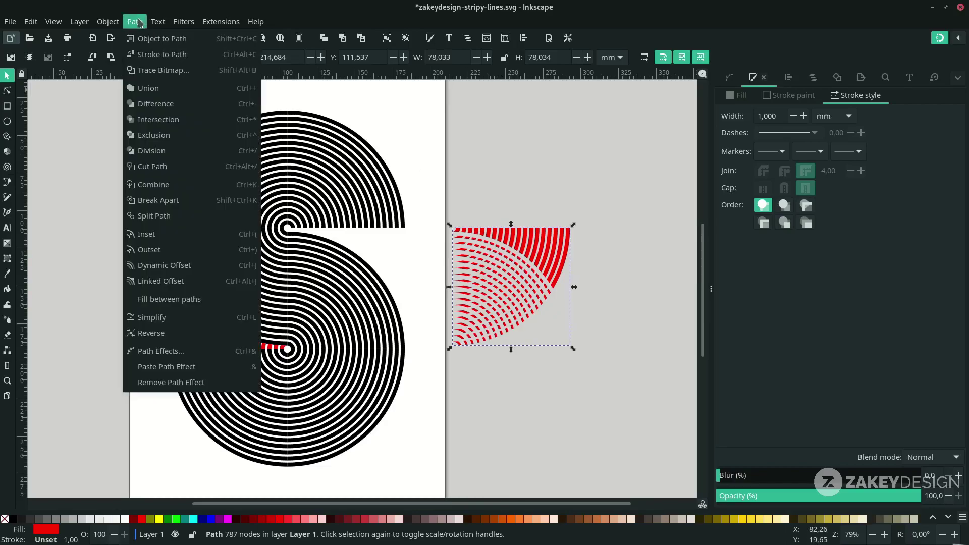
pyautogui.click(162, 199)
pyautogui.click(552, 366)
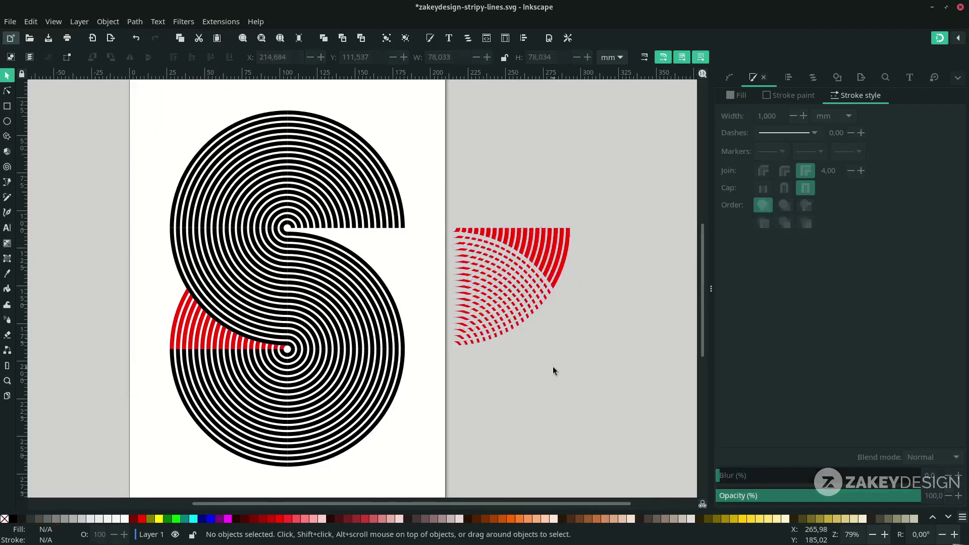
# Delete the scattered small red fragments beside the page, keeping only the solid upper-right stripes.
pyautogui.scroll(2, 563, 376)
pyautogui.moveTo(564, 377); pyautogui.dragTo(336, 152)
pyautogui.press('Delete')
# Merge the remaining red stripes into one path and snap it back onto the upper-right quarter's lower edge.
pyautogui.moveTo(661, 333); pyautogui.dragTo(363, 113)
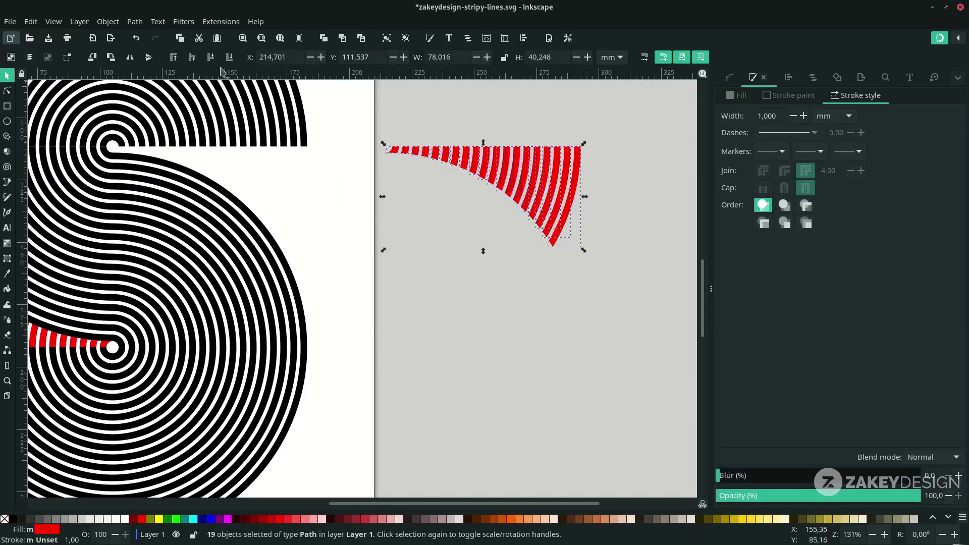
pyautogui.click(133, 25)
pyautogui.click(142, 95)
pyautogui.moveTo(509, 176); pyautogui.dragTo(247, 173)
pyautogui.hscroll(-3, 248, 173)
pyautogui.moveTo(343, 179); pyautogui.dragTo(333, 180)
pyautogui.scroll(3, 162, 157)
pyautogui.moveTo(240, 143); pyautogui.dragTo(230, 142)
pyautogui.scroll(2, 229, 140)
pyautogui.scroll(-7, 270, 186)
pyautogui.scroll(4, 282, 202)
pyautogui.scroll(-3, 447, 282)
pyautogui.click(461, 305)
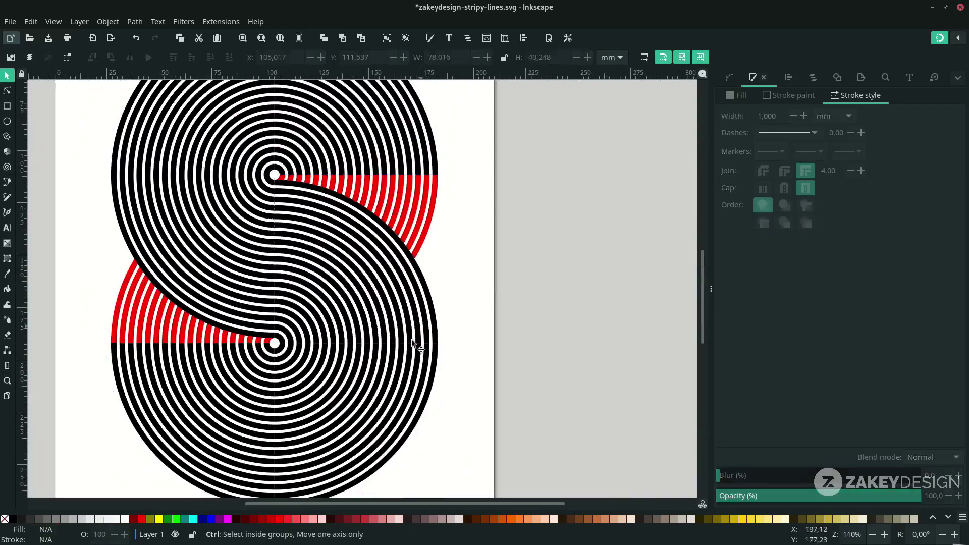
# Select all black and red parts of the design and unite them into a single path with Union.
pyautogui.moveTo(476, 429); pyautogui.dragTo(246, 109)
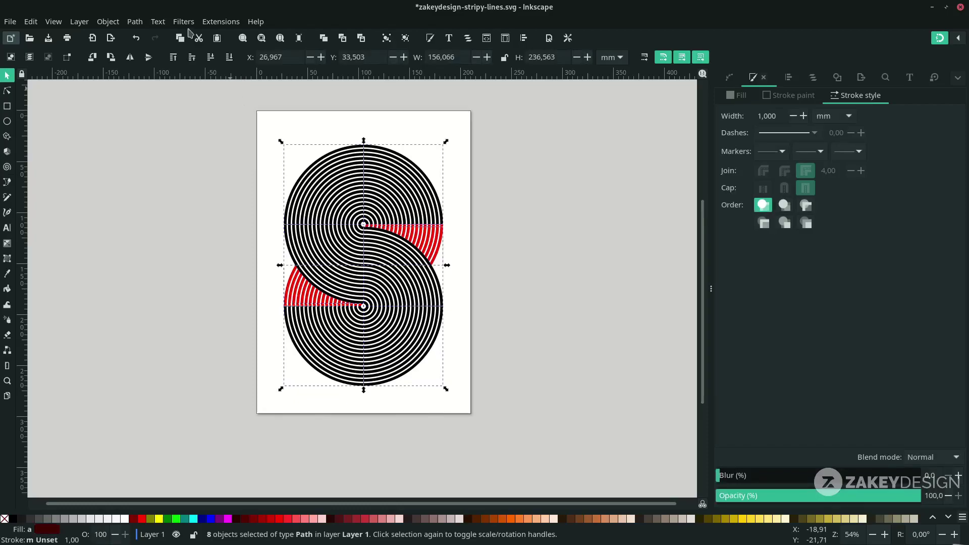
pyautogui.click(140, 22)
pyautogui.click(141, 88)
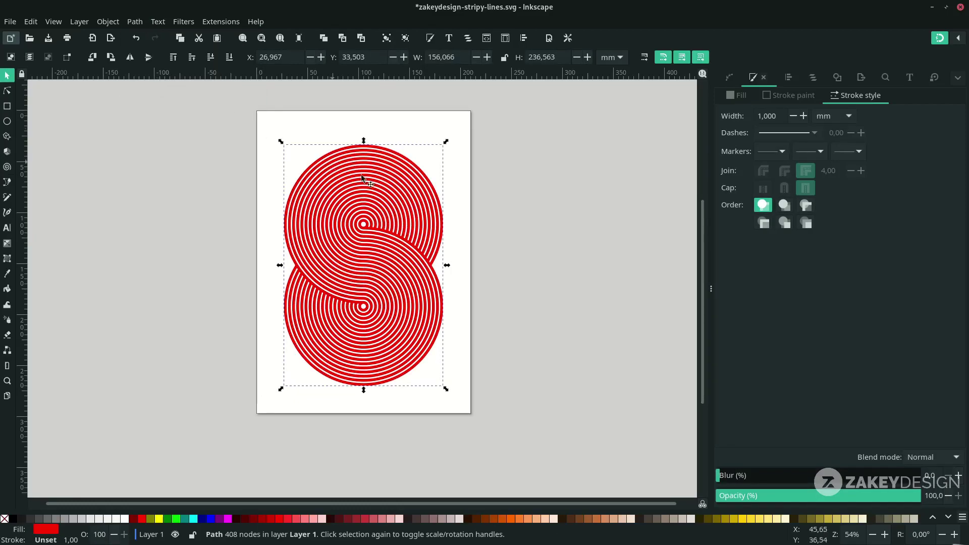
# Try several palette colours on the united stripe shape and finish with a black fill.
pyautogui.click(544, 291)
pyautogui.click(415, 274)
pyautogui.click(345, 520)
pyautogui.click(408, 519)
pyautogui.click(425, 519)
pyautogui.click(13, 519)
# Center the striped shape on the page both horizontally and vertically, aligning relative to Page.
pyautogui.scroll(1, 387, 249)
pyautogui.hscroll(3, 388, 248)
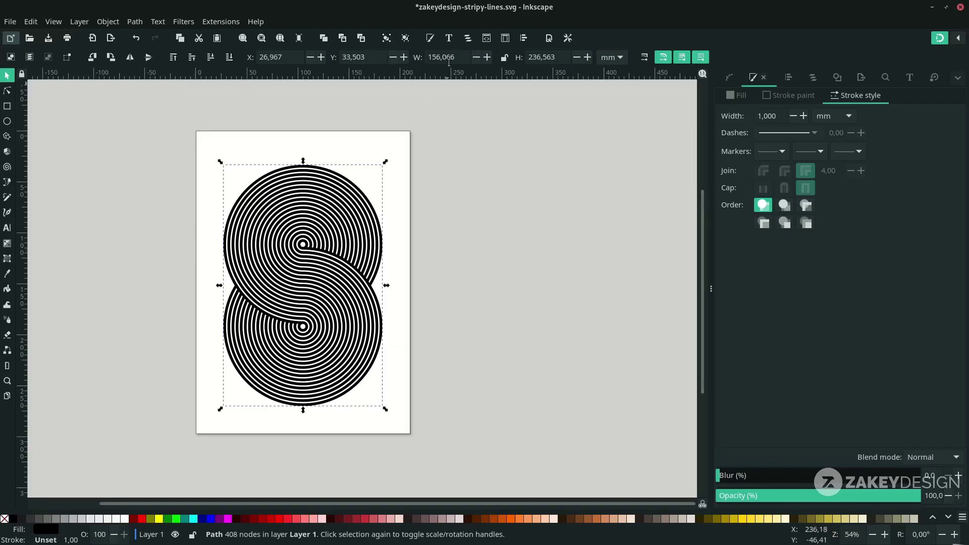
pyautogui.click(525, 40)
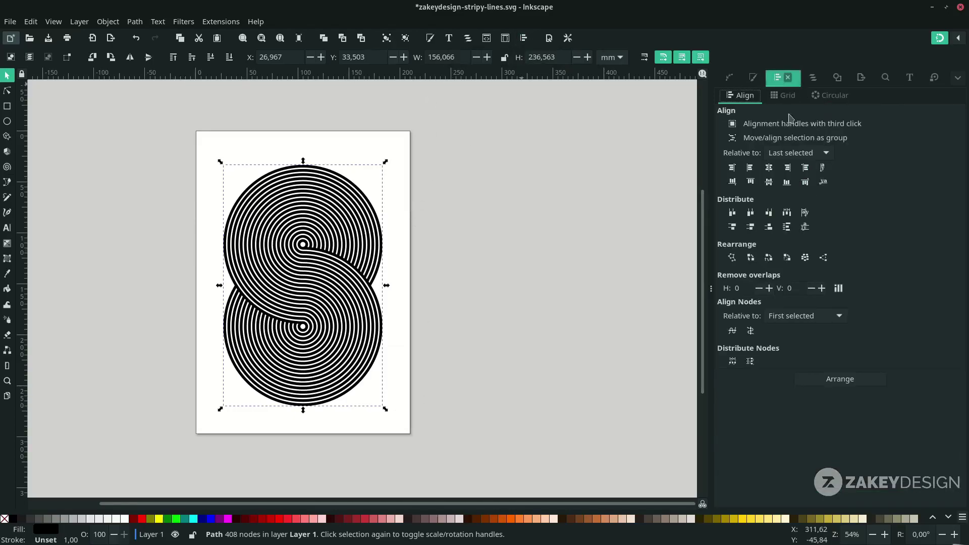
pyautogui.click(810, 157)
pyautogui.click(789, 224)
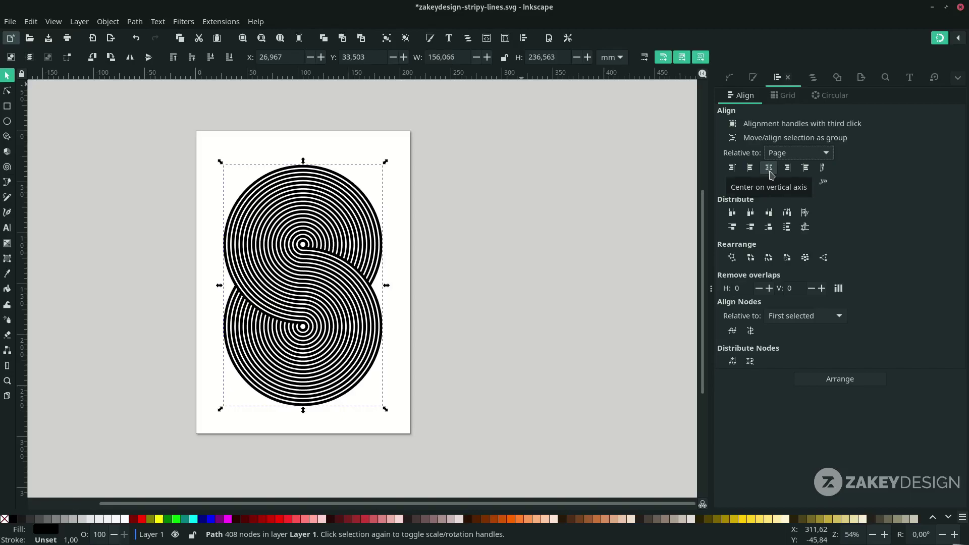
pyautogui.click(770, 171)
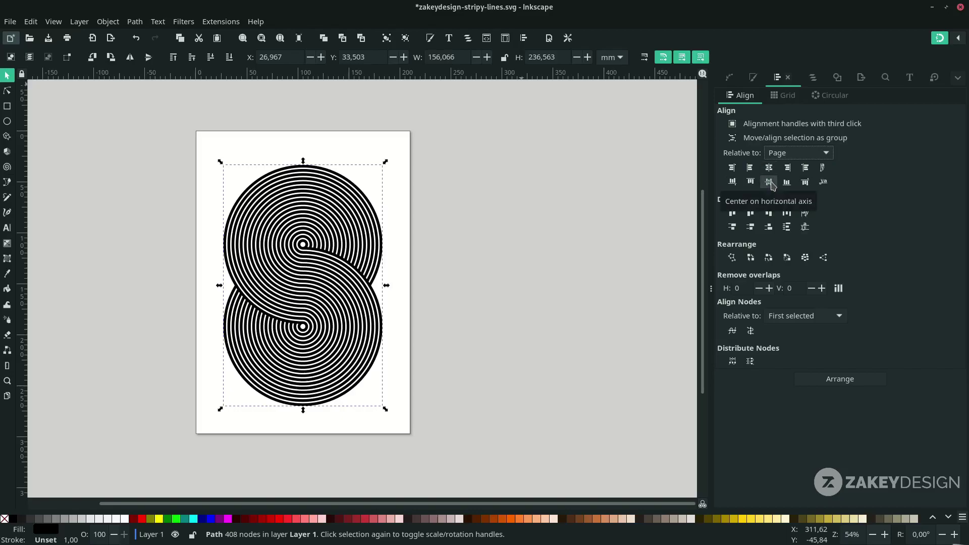
pyautogui.click(771, 182)
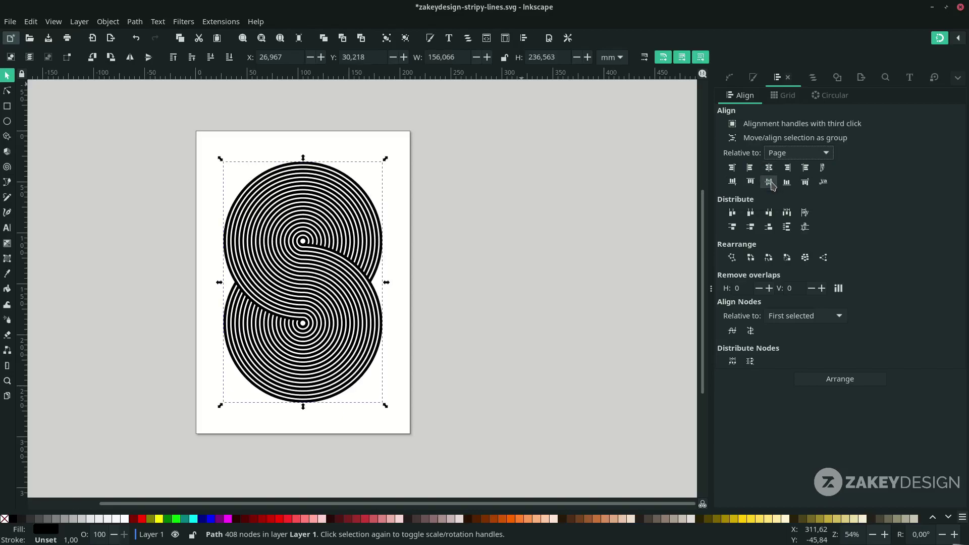
# Deselect the centered shape and save the document.
pyautogui.hscroll(-3, 468, 308)
pyautogui.click(468, 310)
pyautogui.hotkey('ctrl', 's')
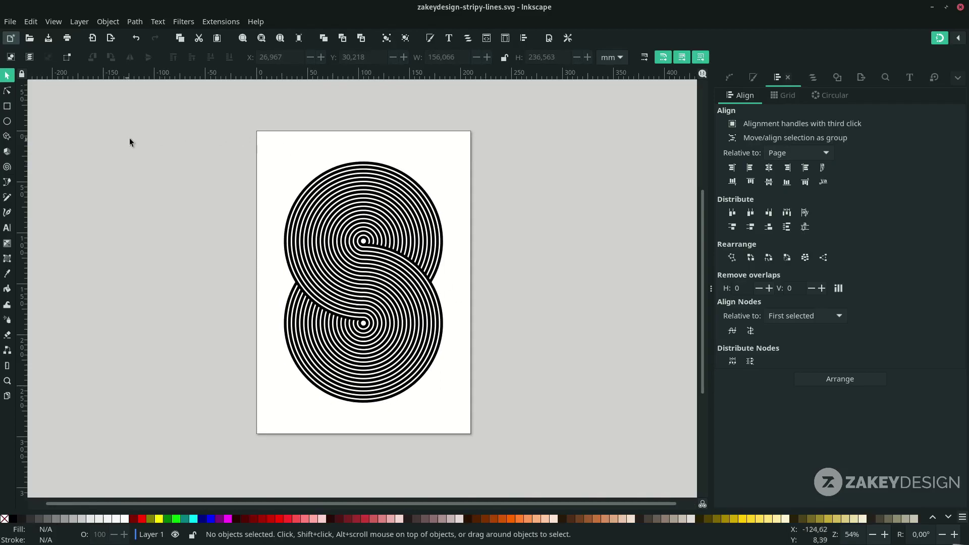
# Draw a black 210 × 297 mm rectangle covering the whole page and send it to the bottom.
pyautogui.click(7, 106)
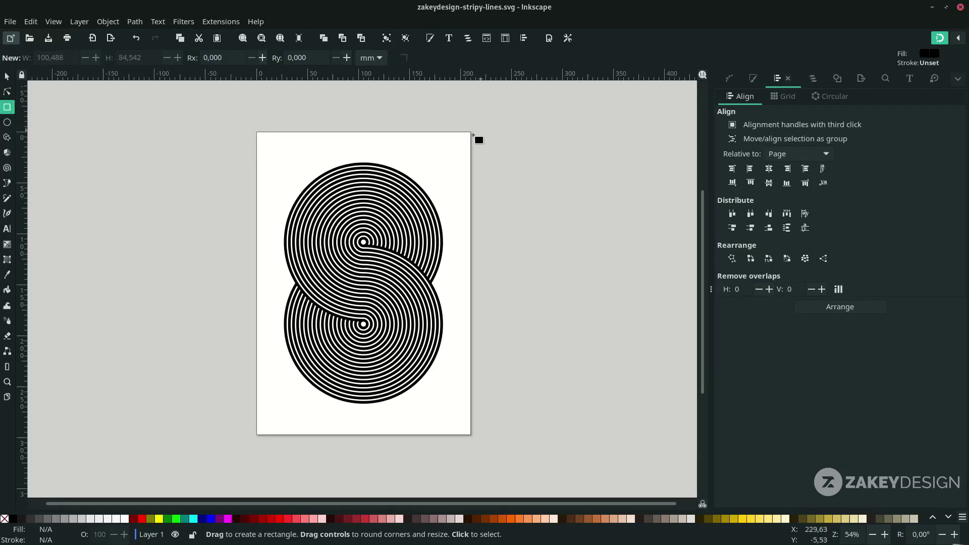
pyautogui.hotkey('ctrl', 'shift', 'f')
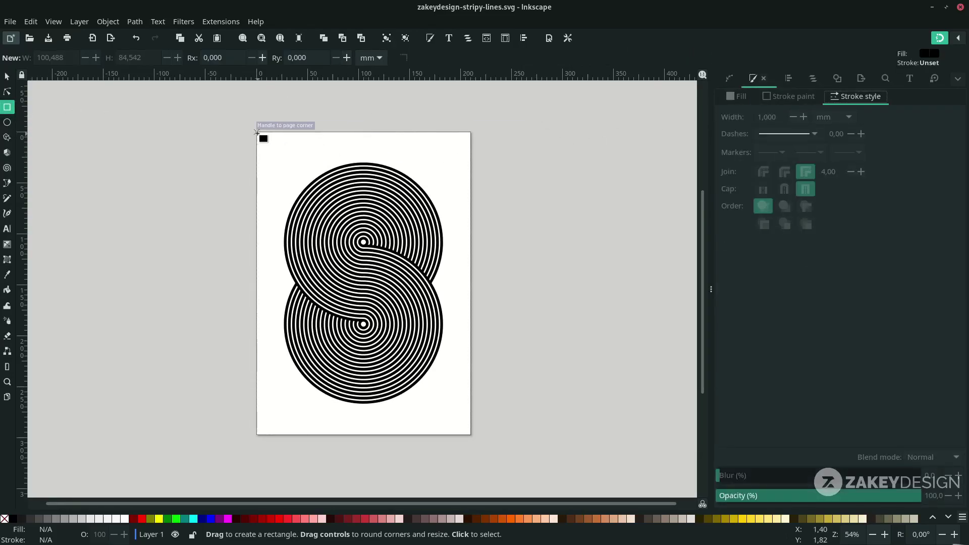
pyautogui.moveTo(257, 132); pyautogui.dragTo(471, 434)
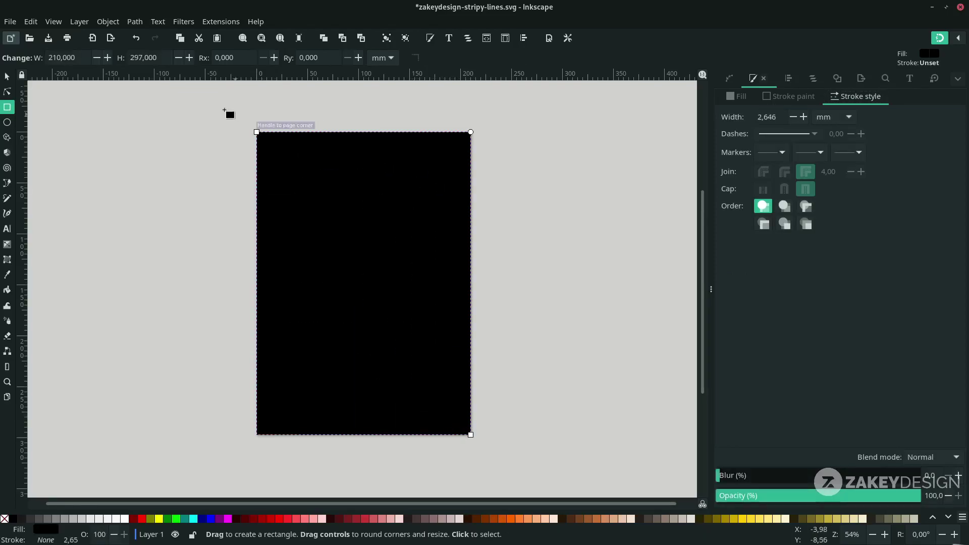
pyautogui.click(7, 77)
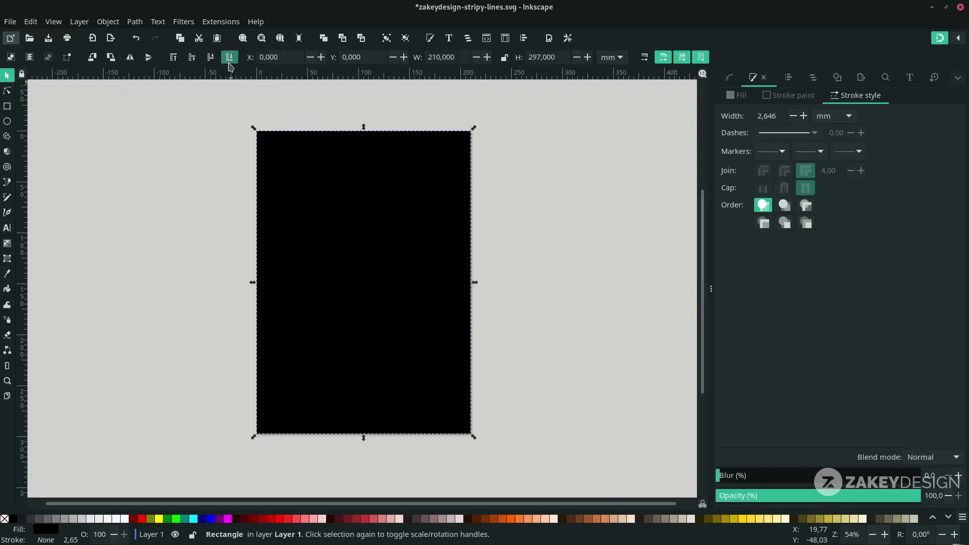
pyautogui.click(554, 282)
# Fill the striped shape with white so it stands out against the black background.
pyautogui.click(395, 260)
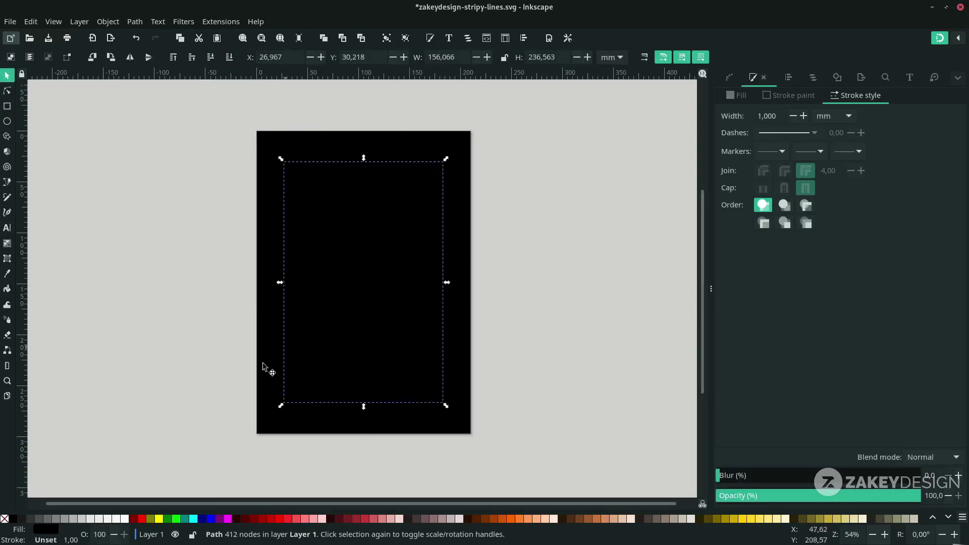
pyautogui.click(125, 518)
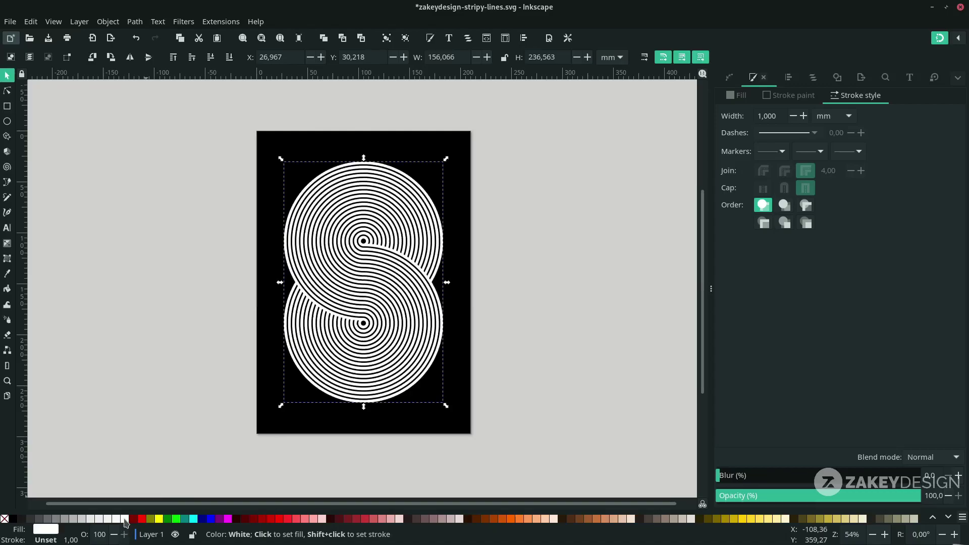
pyautogui.click(528, 328)
# Add a text object near the page's upper-left corner reading 27, 08 and 22 on three separate lines.
pyautogui.scroll(2, 320, 172)
pyautogui.press('t')
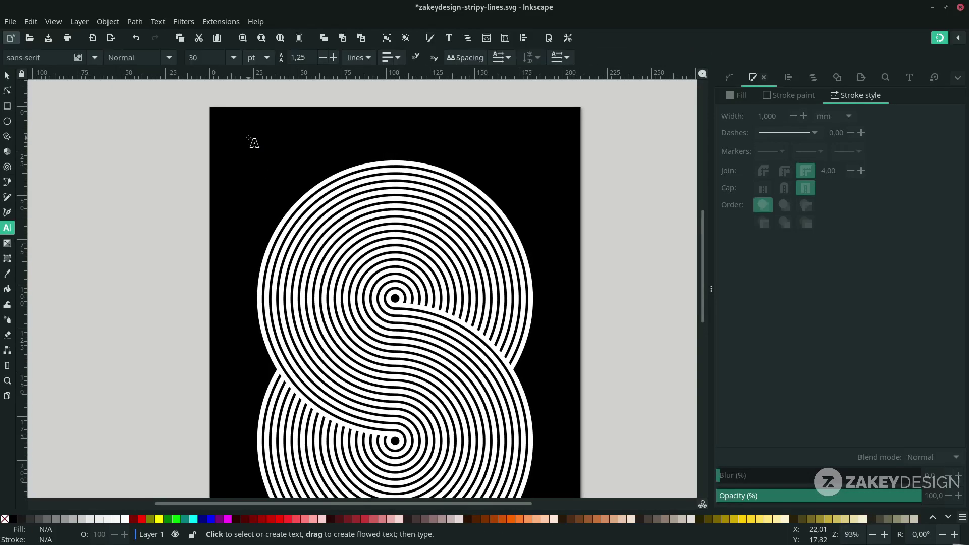
pyautogui.click(233, 127)
pyautogui.write('27')
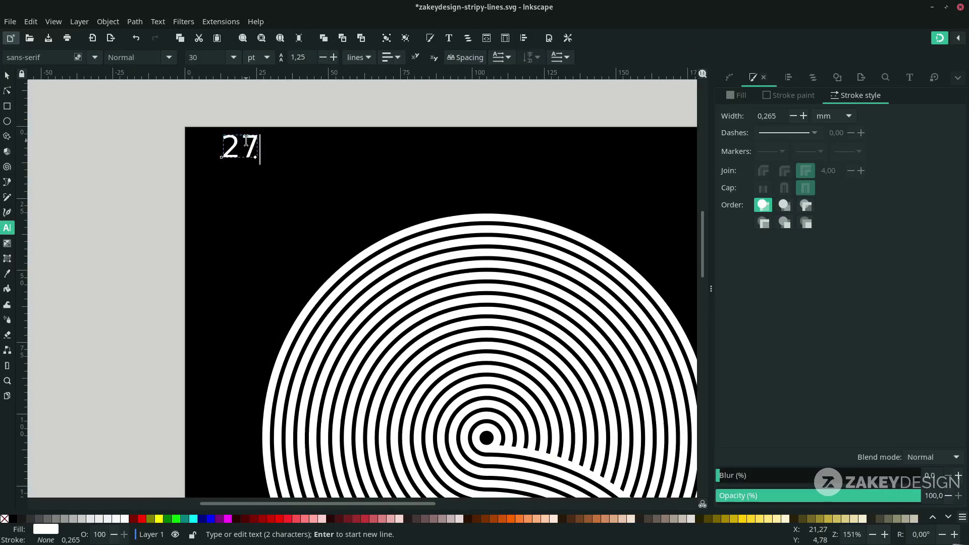
pyautogui.press('Return')
pyautogui.write('08')
pyautogui.press('Return')
pyautogui.write('22')
# Format all of the date text in Poppins Bold at 15 pt.
pyautogui.hotkey('ctrl', 'a')
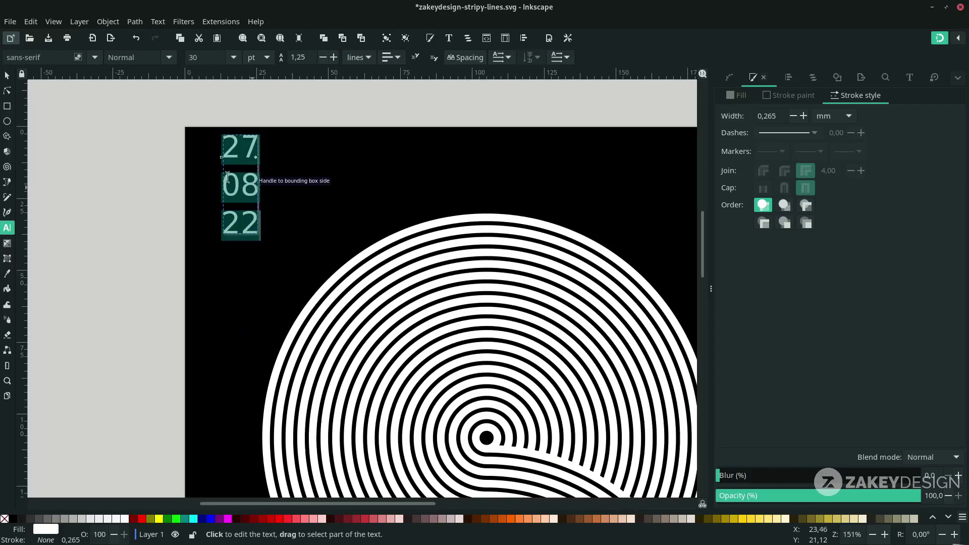
pyautogui.write('pop')
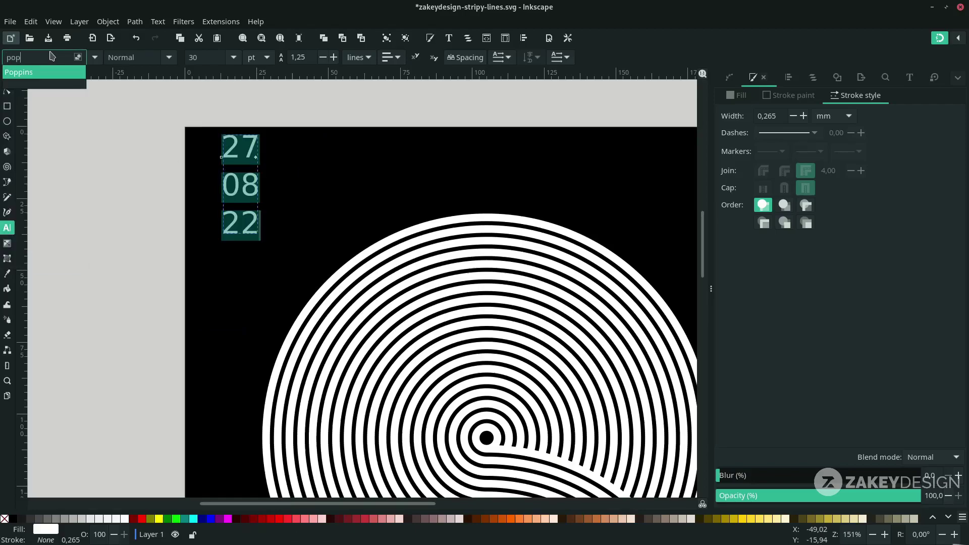
pyautogui.click(42, 73)
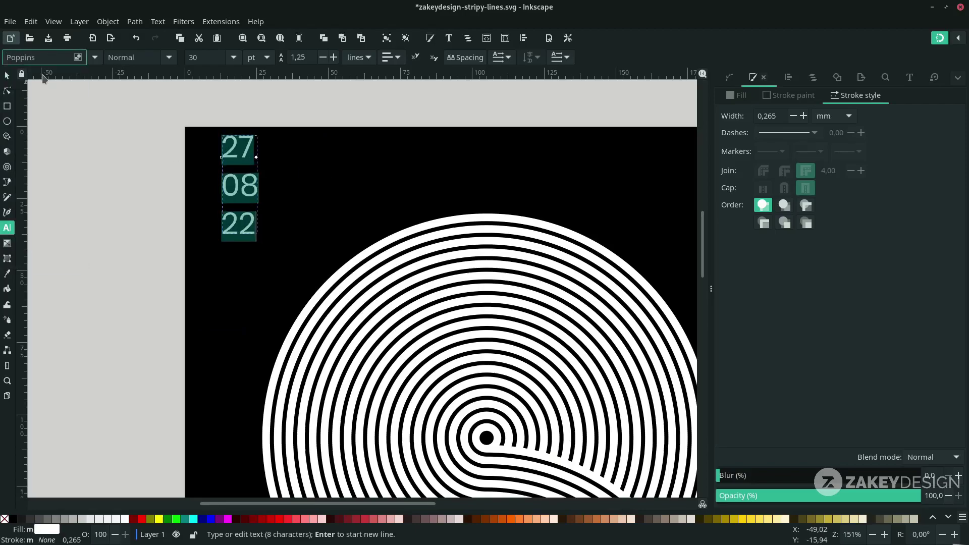
pyautogui.click(170, 58)
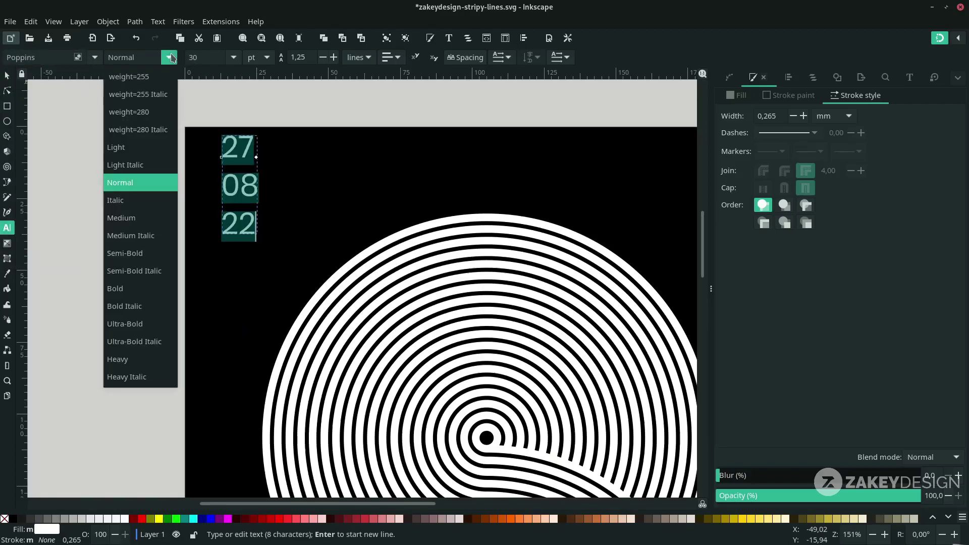
pyautogui.click(169, 288)
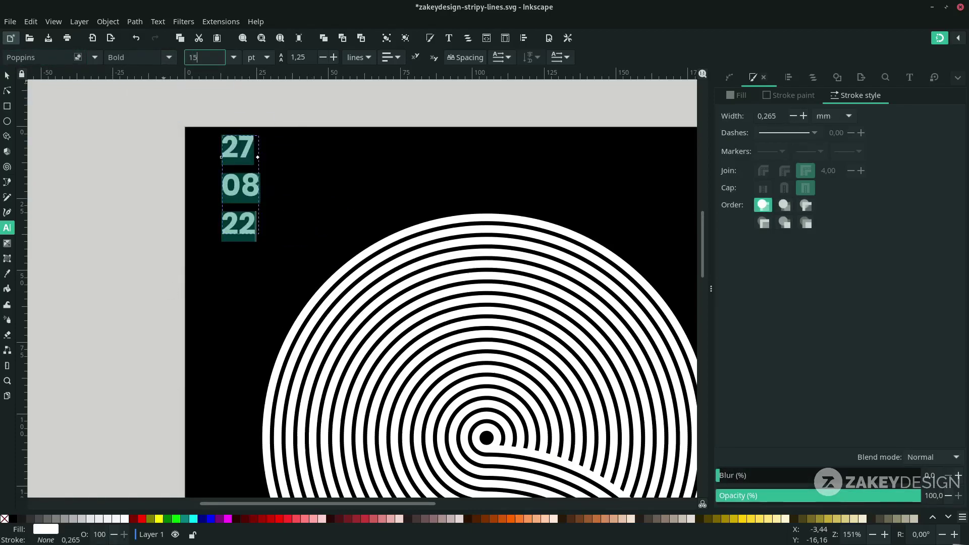
pyautogui.press('Return')
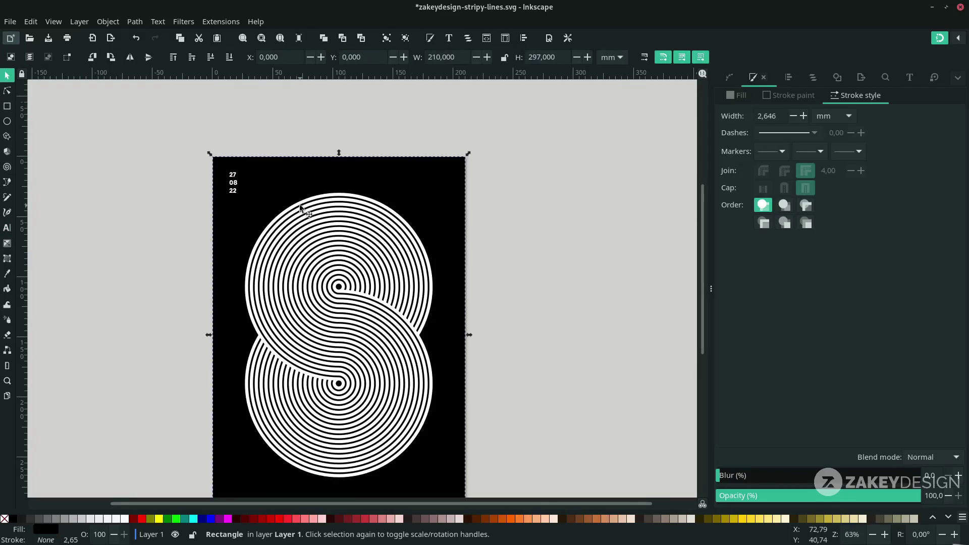
# Add horizontal and vertical margin guides just inside all four page edges, placing the left one at about 13.6 mm.
pyautogui.scroll(2, 311, 189)
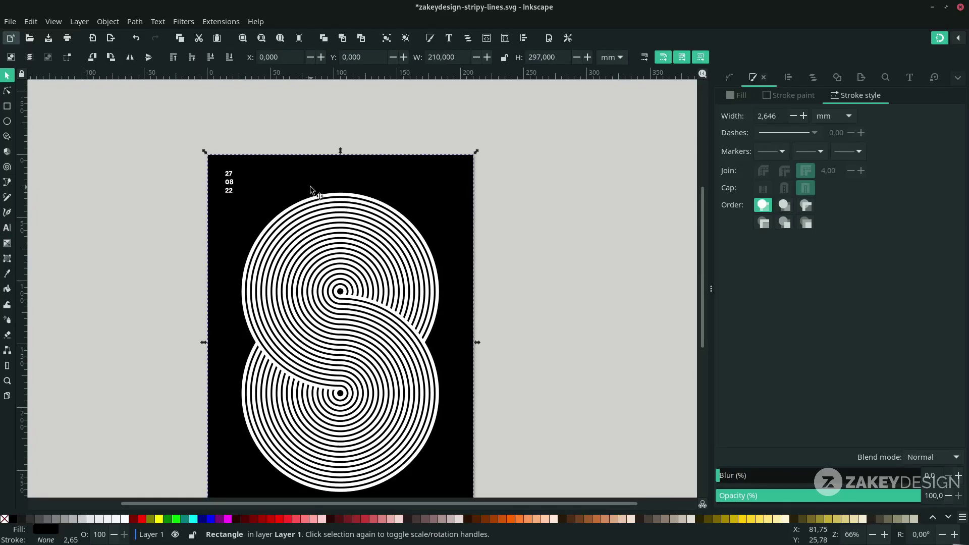
pyautogui.moveTo(376, 78); pyautogui.dragTo(364, 162)
pyautogui.moveTo(27, 228); pyautogui.dragTo(177, 230)
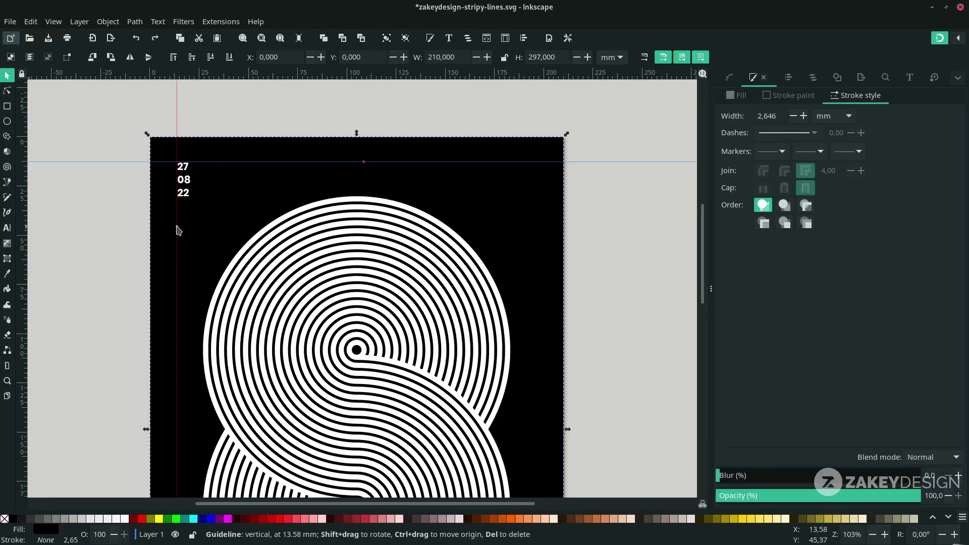
pyautogui.scroll(-2, 178, 230)
pyautogui.moveTo(328, 79); pyautogui.dragTo(282, 388)
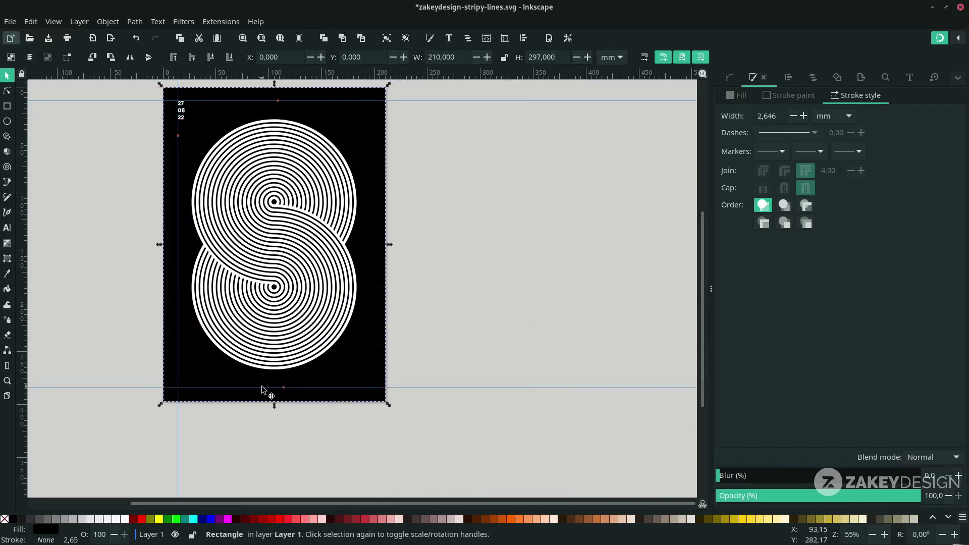
pyautogui.click(112, 313)
pyautogui.moveTo(24, 234); pyautogui.dragTo(369, 247)
# Tighten the margin guides to about 10 mm from the page edges and align the date text to the upper-left guide intersection.
pyautogui.scroll(3, 396, 97)
pyautogui.click(337, 139)
pyautogui.hscroll(-5, 204, 192)
pyautogui.hscroll(-5, 204, 192)
pyautogui.moveTo(165, 159); pyautogui.dragTo(168, 202)
pyautogui.scroll(4, 158, 158)
pyautogui.scroll(-13, 290, 231)
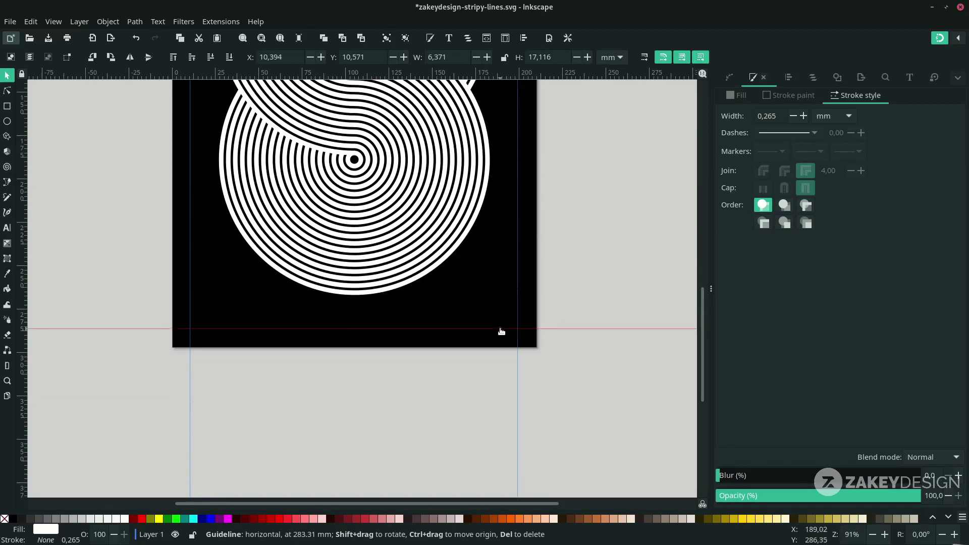
pyautogui.moveTo(500, 328); pyautogui.dragTo(501, 330)
pyautogui.scroll(-2, 246, 303)
pyautogui.press('Escape')
# Duplicate the date text to the page's lower-left guide corner and replace its content with N.413.
pyautogui.scroll(8, 263, 202)
pyautogui.scroll(-4, 255, 194)
pyautogui.scroll(3, 233, 156)
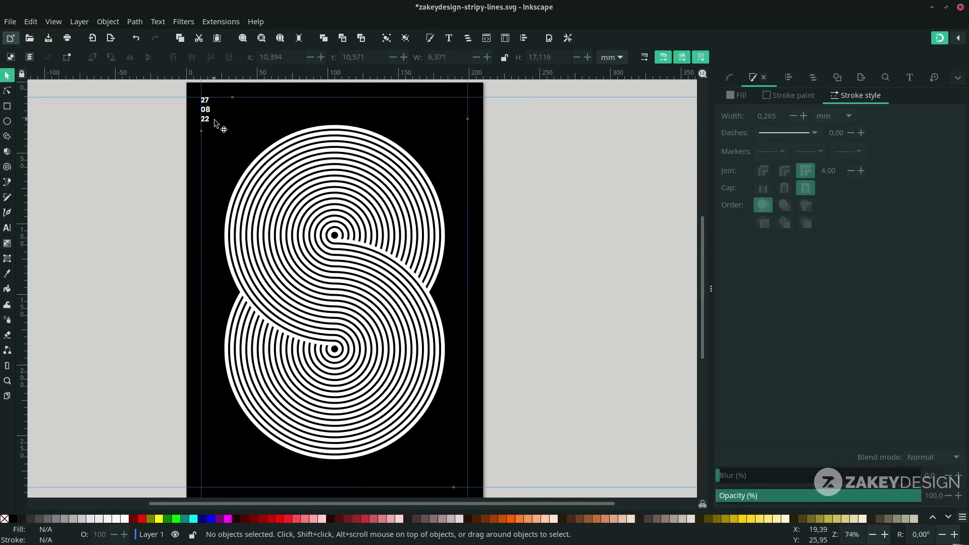
pyautogui.click(204, 118)
pyautogui.scroll(-3, 204, 111)
pyautogui.scroll(3, 204, 108)
pyautogui.hotkey('ctrl', 'd')
pyautogui.moveTo(207, 128); pyautogui.dragTo(222, 472)
pyautogui.scroll(-5, 223, 465)
pyautogui.scroll(2, 223, 465)
pyautogui.moveTo(219, 198); pyautogui.dragTo(187, 261)
pyautogui.doubleClick(195, 240)
pyautogui.hotkey('ctrl', 'a')
pyautogui.write('N.')
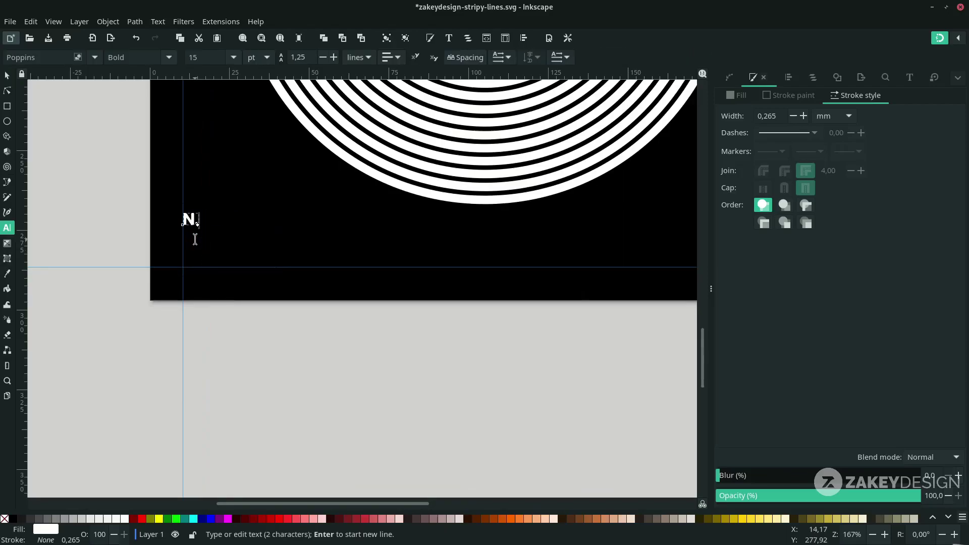
# Place a copy of the text vertically in the page's lower-right guide corner, reading zdsgn at 34 pt.
pyautogui.scroll(-3, 207, 354)
pyautogui.scroll(-2, 208, 383)
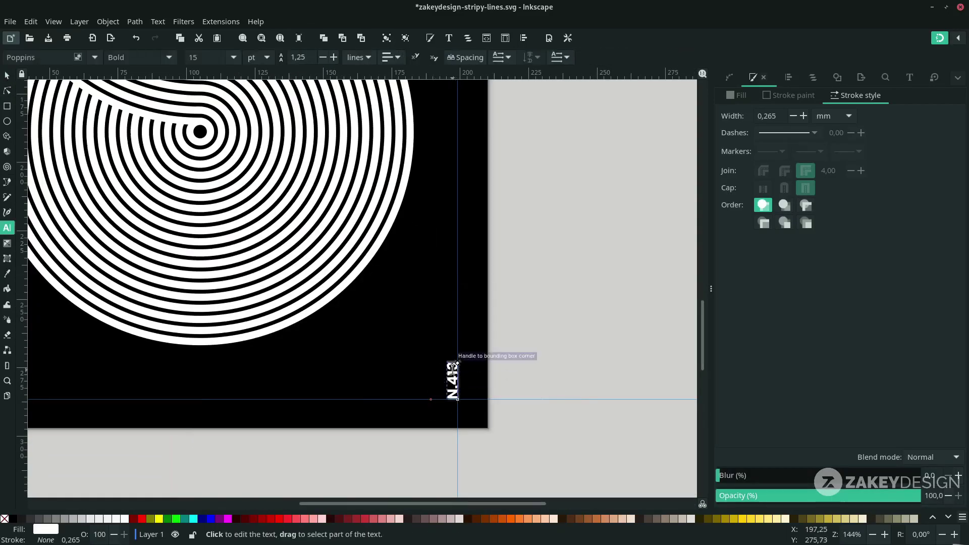
pyautogui.hotkey('ctrl', 'a')
pyautogui.write('ZD')
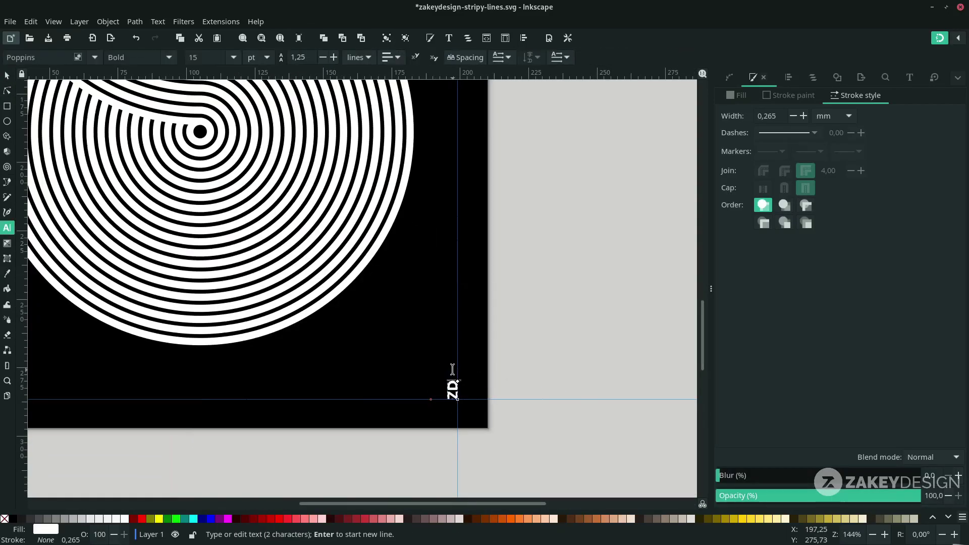
pyautogui.hotkey('ctrl', 'a')
pyautogui.doubleClick(194, 57)
pyautogui.write('34')
pyautogui.press('F1')
pyautogui.moveTo(447, 353); pyautogui.dragTo(450, 238)
# Add small non-bold vertical labels reading "stripy line art" above zdsgn and "zakeydesign" rotated 180° at the page's upper-right guide corner.
pyautogui.hotkey('ctrl', 'd')
pyautogui.tripleClick(454, 237)
pyautogui.write('stripy line art')
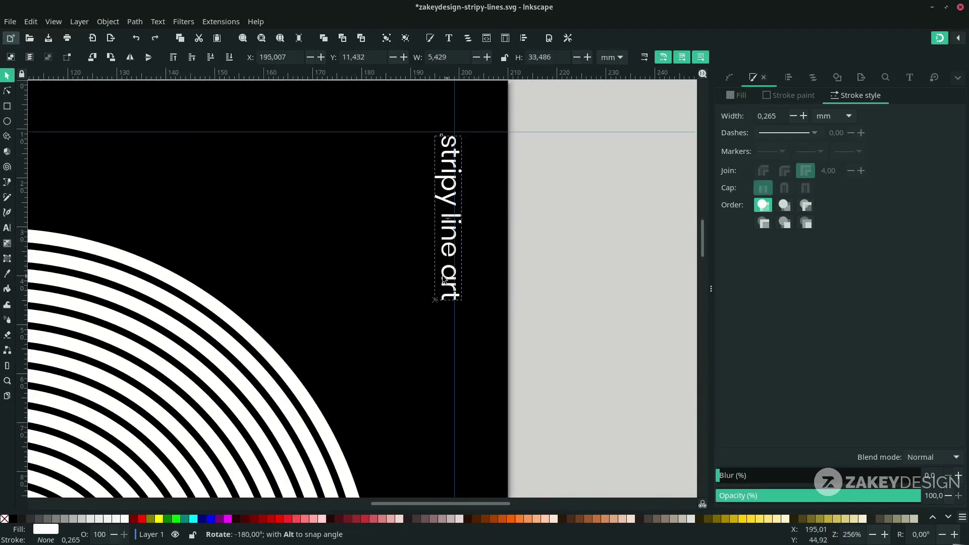
pyautogui.hotkey('ctrl', 'a')
pyautogui.write('zakeydesign')
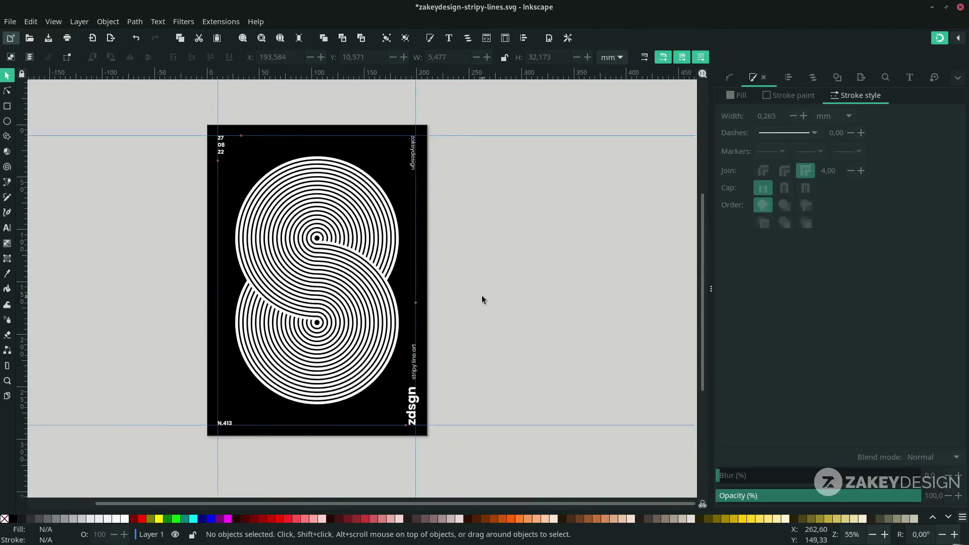
# Hide the guides and inset the white striped path to thin its lines.
pyautogui.click(53, 22)
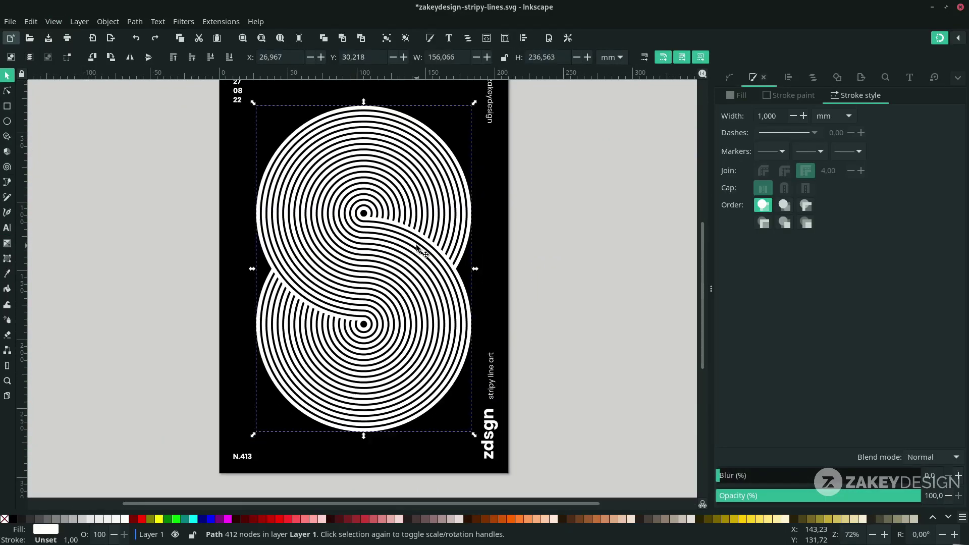
pyautogui.click(440, 276)
pyautogui.scroll(1, 384, 202)
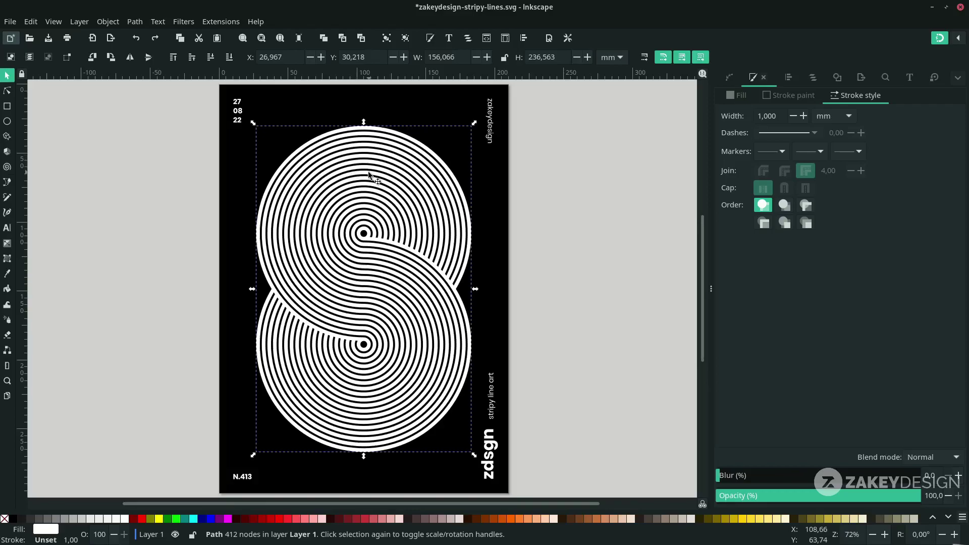
pyautogui.click(138, 23)
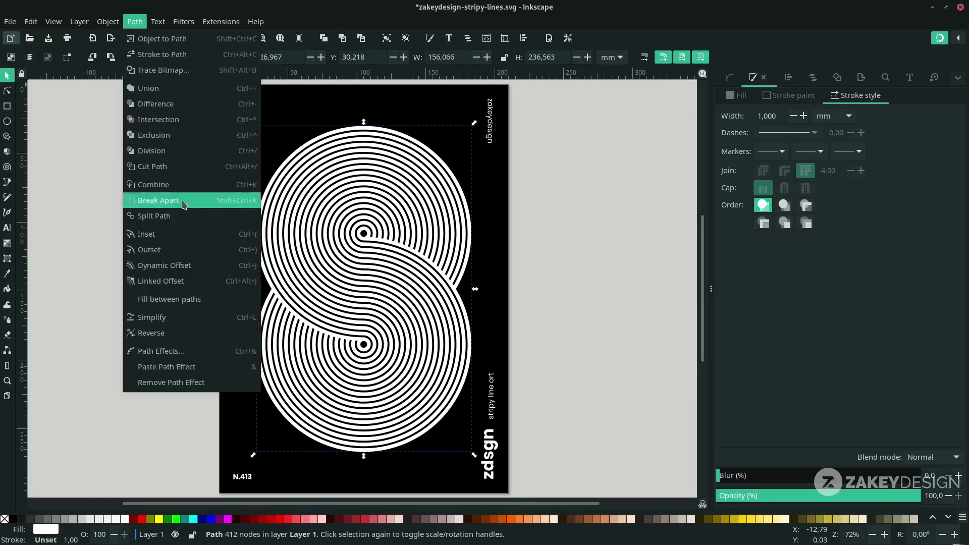
pyautogui.click(199, 244)
pyautogui.click(165, 246)
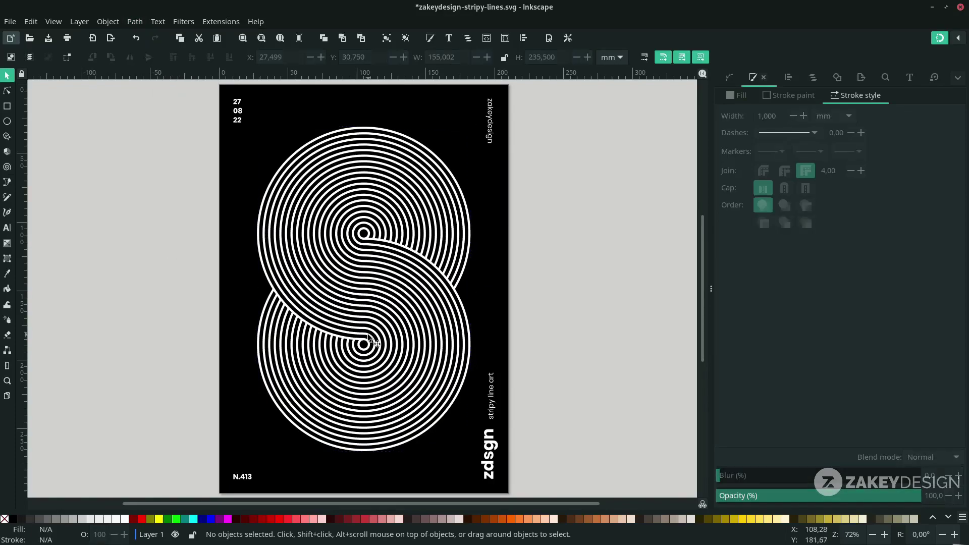
pyautogui.scroll(-1, 363, 287)
pyautogui.press('5')
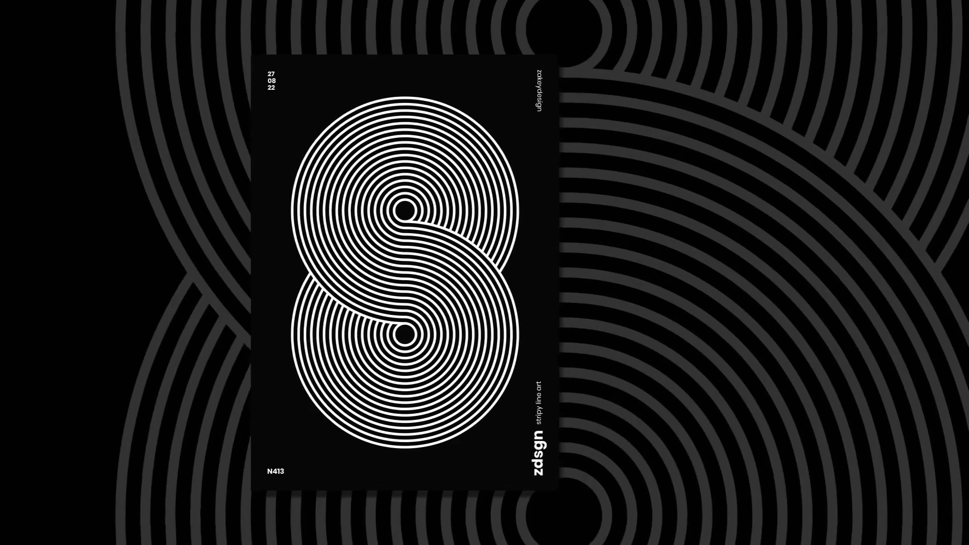